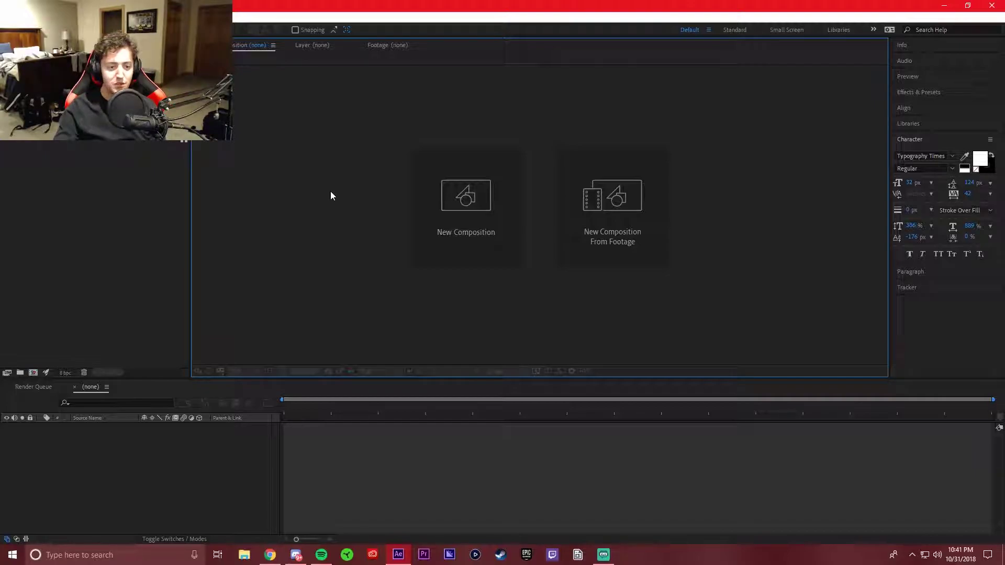
Step: Create a new 1920 × 1080 px composition at 30 frames per second
click(444, 203)
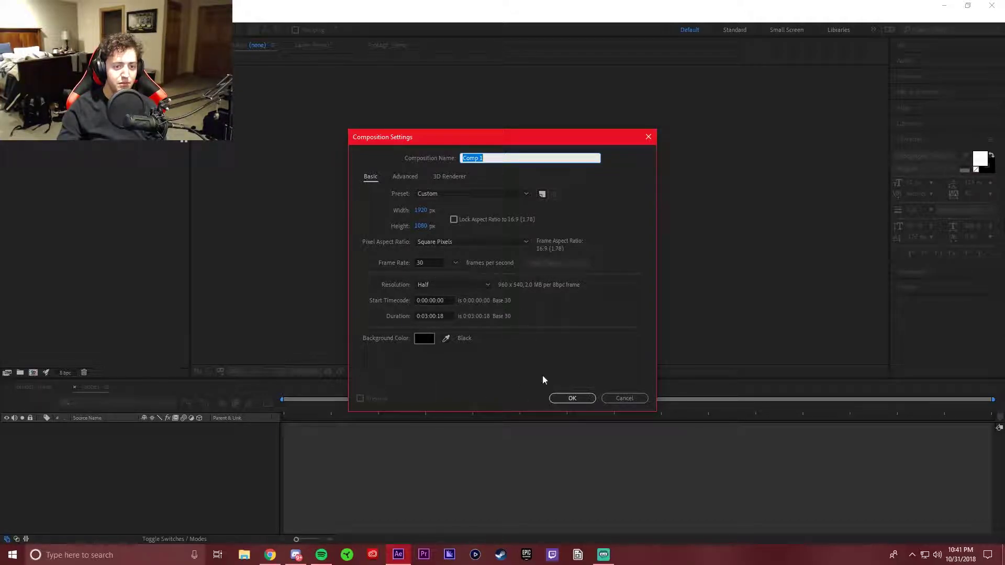
click(558, 405)
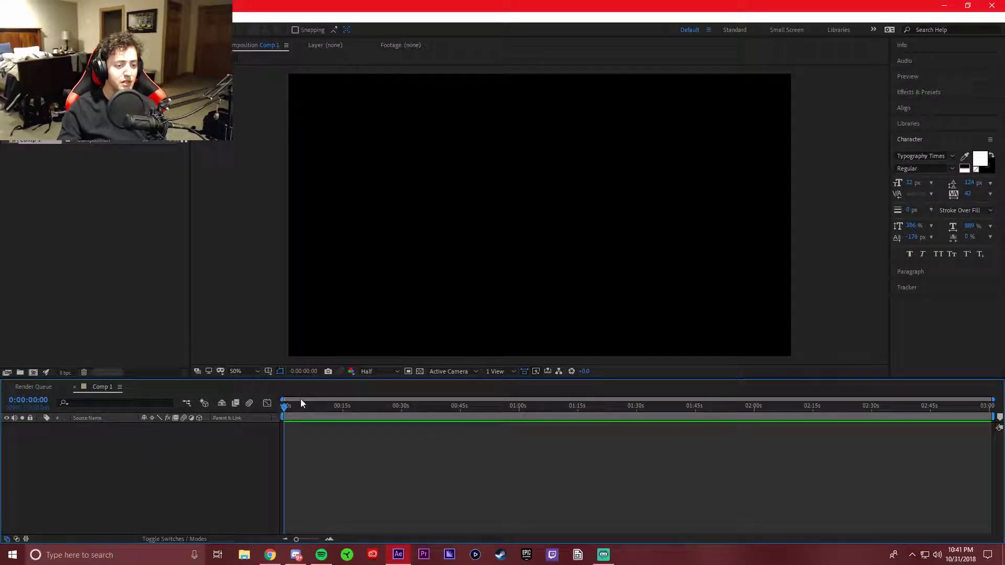
Step: Import the Aachen Cine 12 clip as footage from the WW2 Cines folder on the Phoenix Storage drive
click(53, 188)
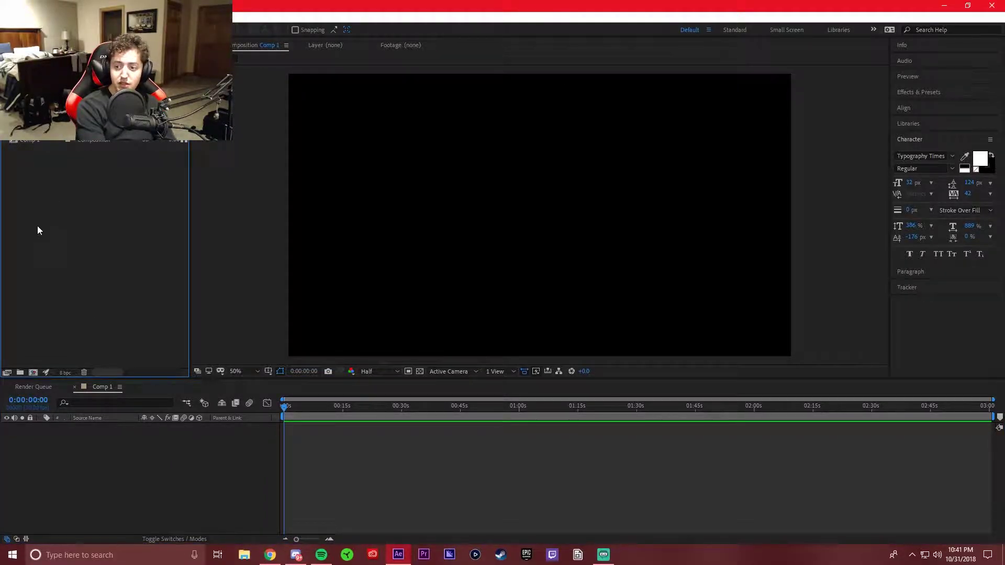
key(ctrl+i)
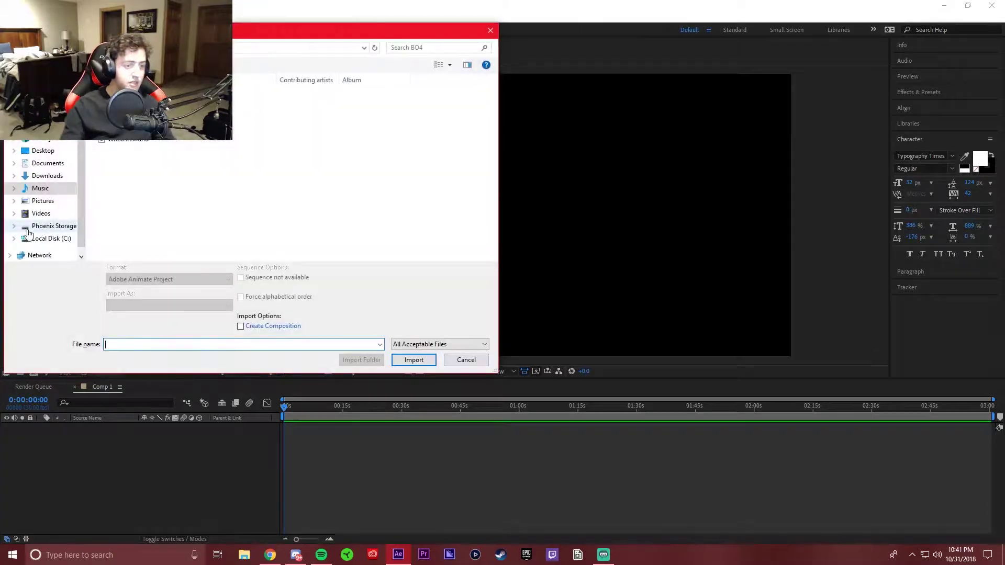
click(56, 226)
double_click(314, 128)
click(354, 167)
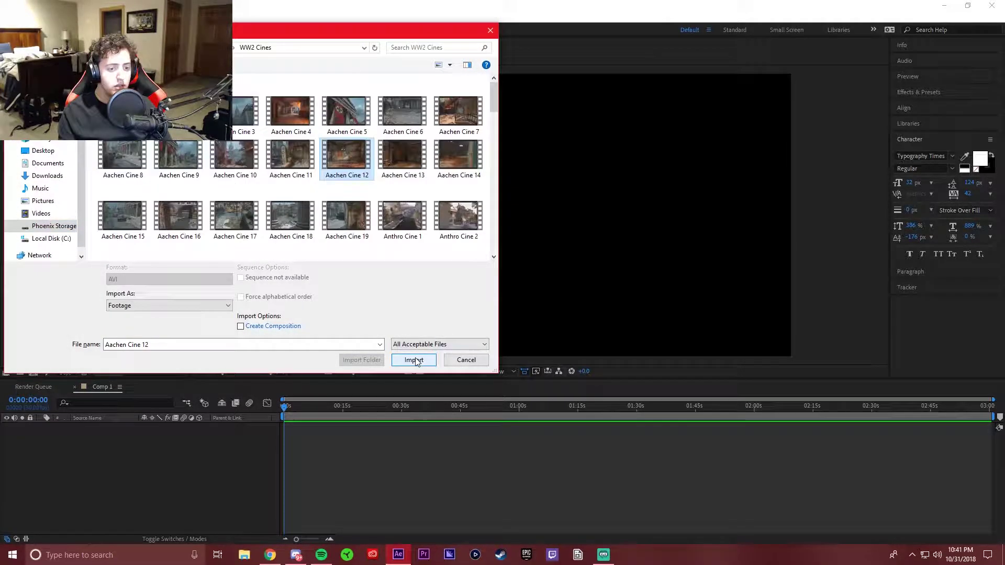
click(414, 359)
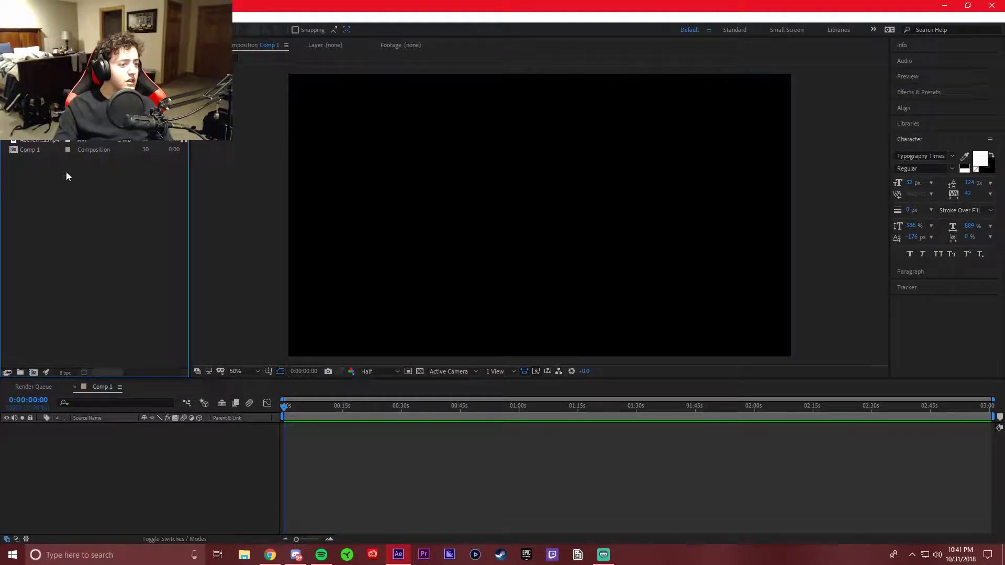
Step: Add the Aachen Cine 12 clip to Comp 1 and pre-compose it, leaving all attributes in Comp 1 and opening the new composition
drag(46, 143, 64, 456)
mouse_move(285, 406)
mouse_down()
mouse_move(332, 405)
mouse_move(253, 416)
mouse_move(341, 414)
mouse_move(273, 418)
mouse_up()
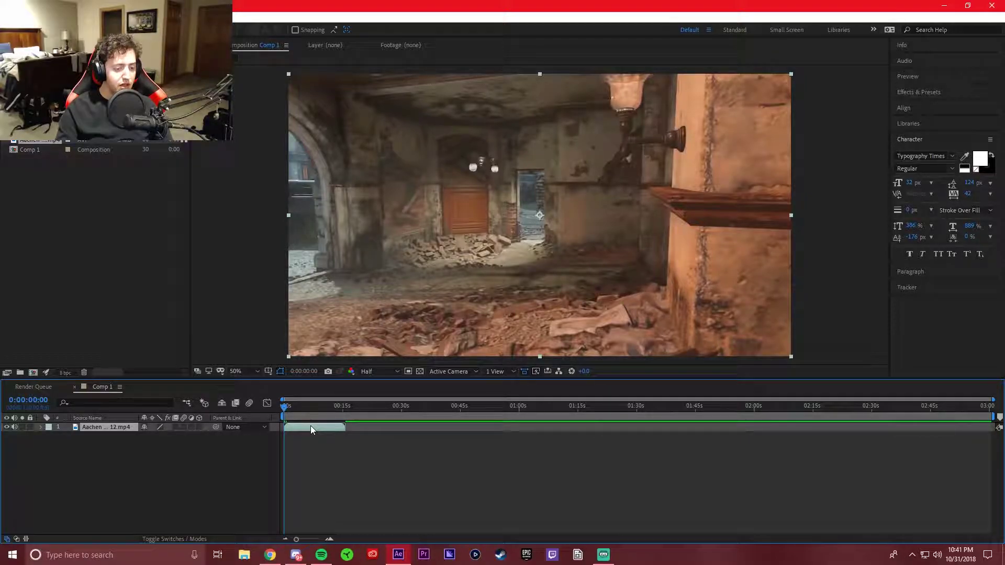
right_click(311, 430)
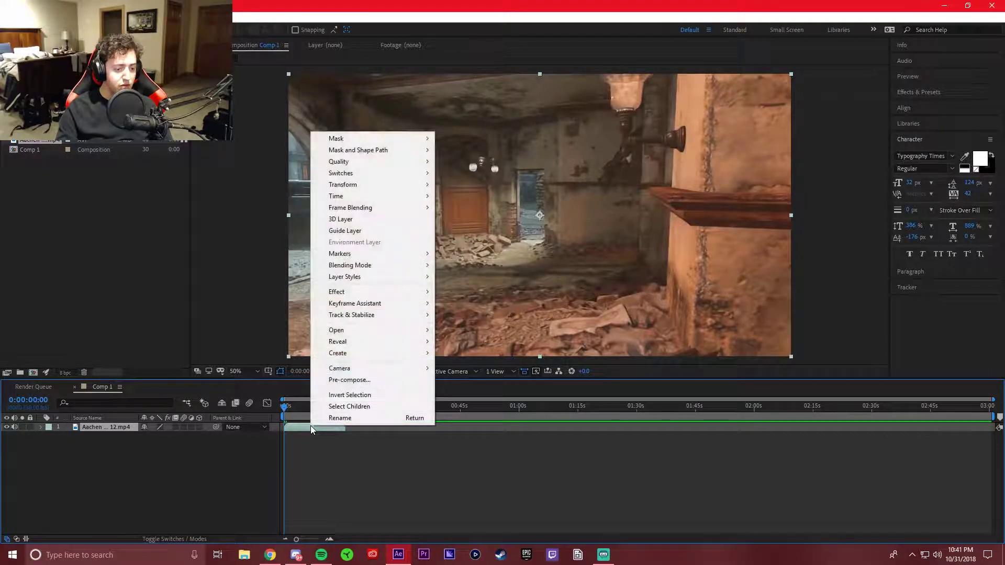
click(353, 380)
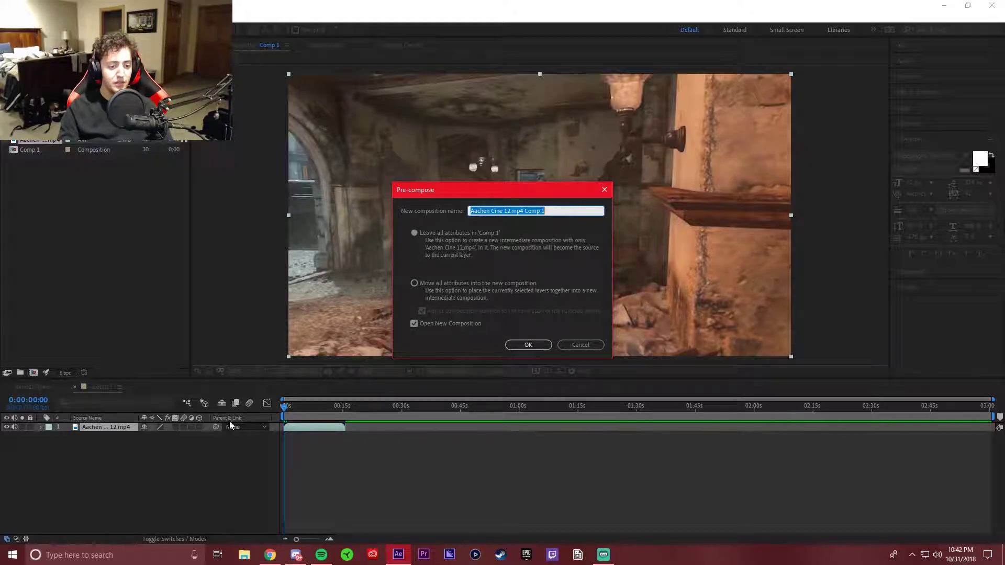
click(529, 345)
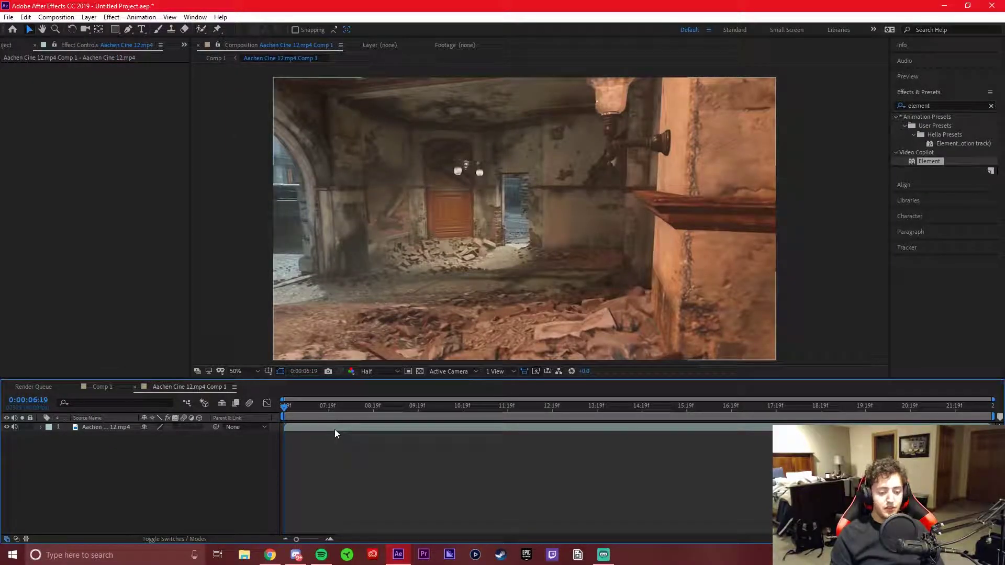
Step: Run Track Camera on the Aachen Cine 12 layer with Detailed Analysis enabled
click(335, 429)
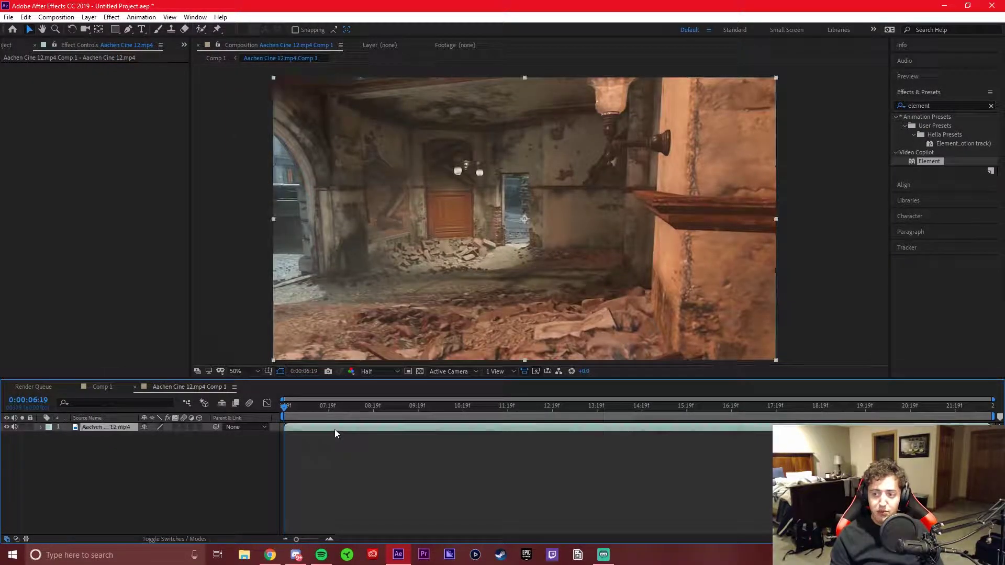
right_click(308, 428)
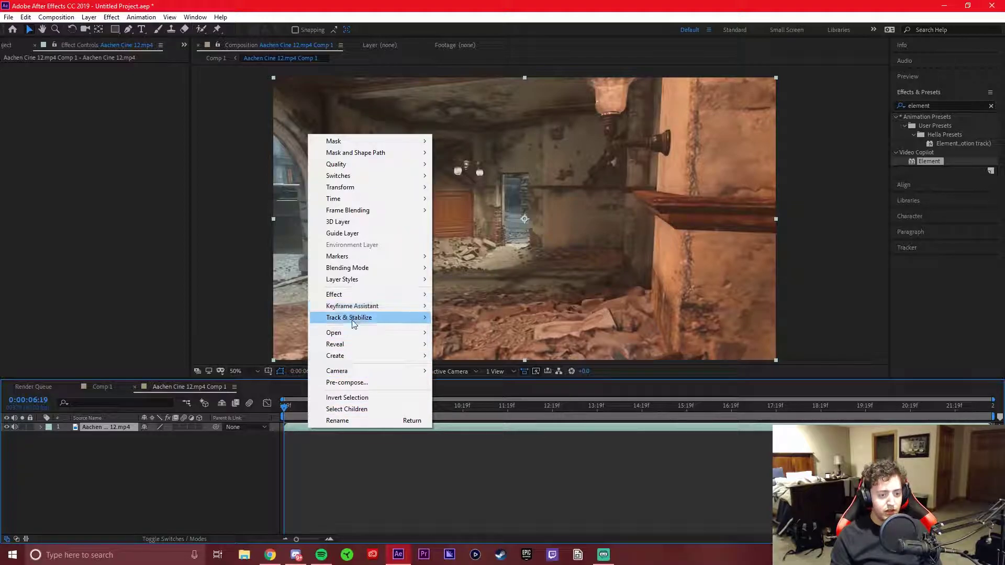
mouse_move(352, 319)
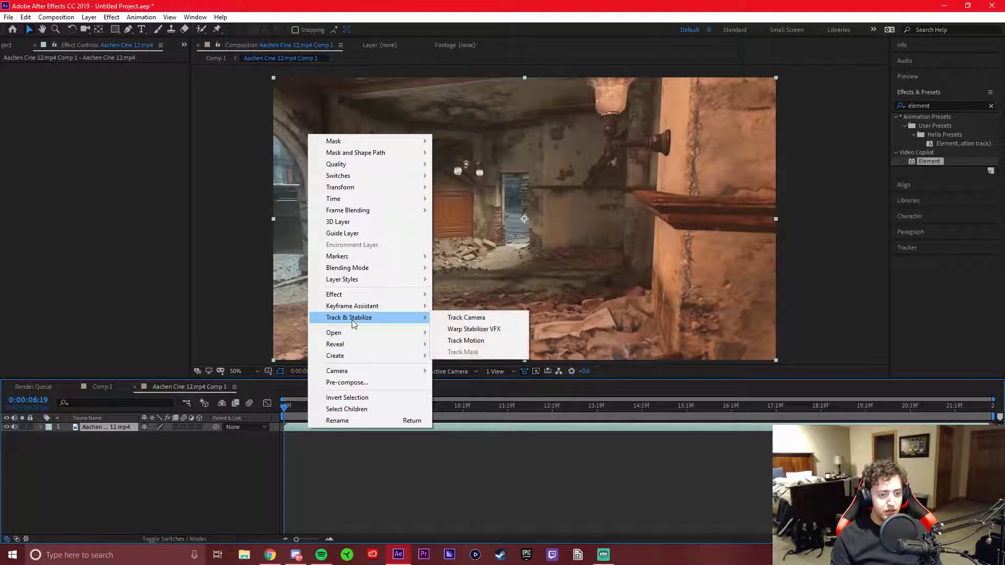
click(469, 321)
click(14, 156)
click(106, 192)
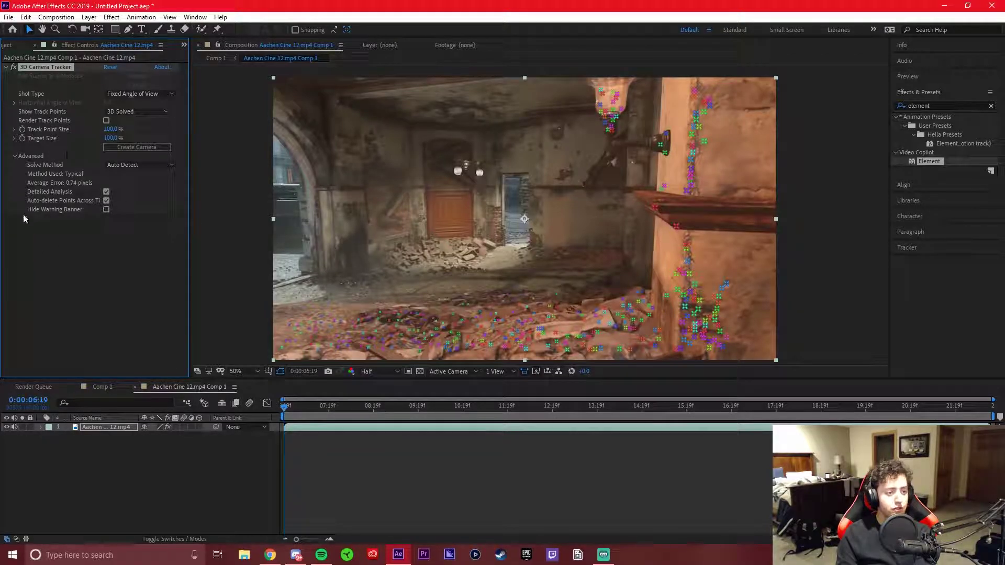
Step: At about 0:00:16:38, create a solid and camera from the track points on the floor in front of the doorway
drag(285, 410, 546, 406)
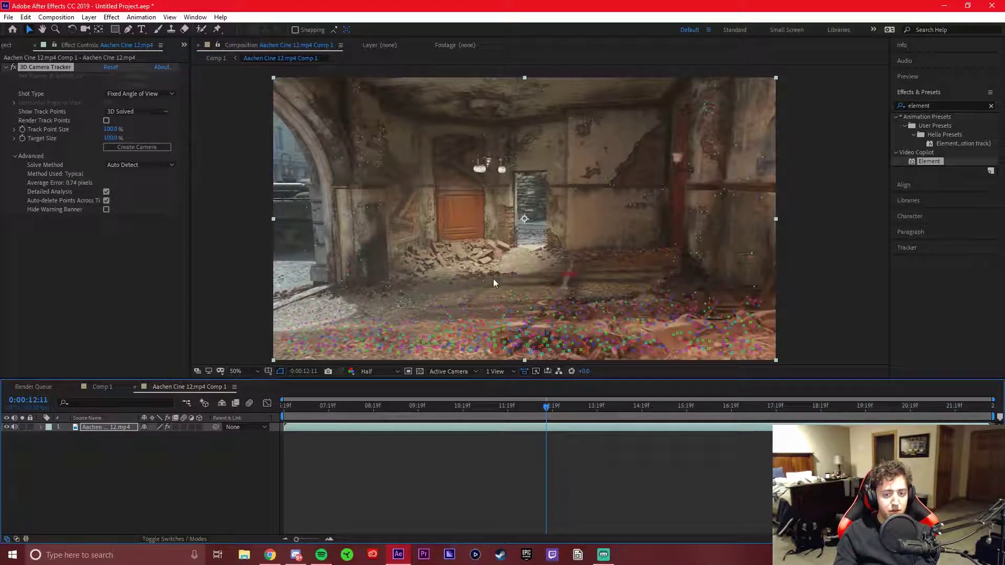
drag(547, 406, 698, 406)
click(748, 404)
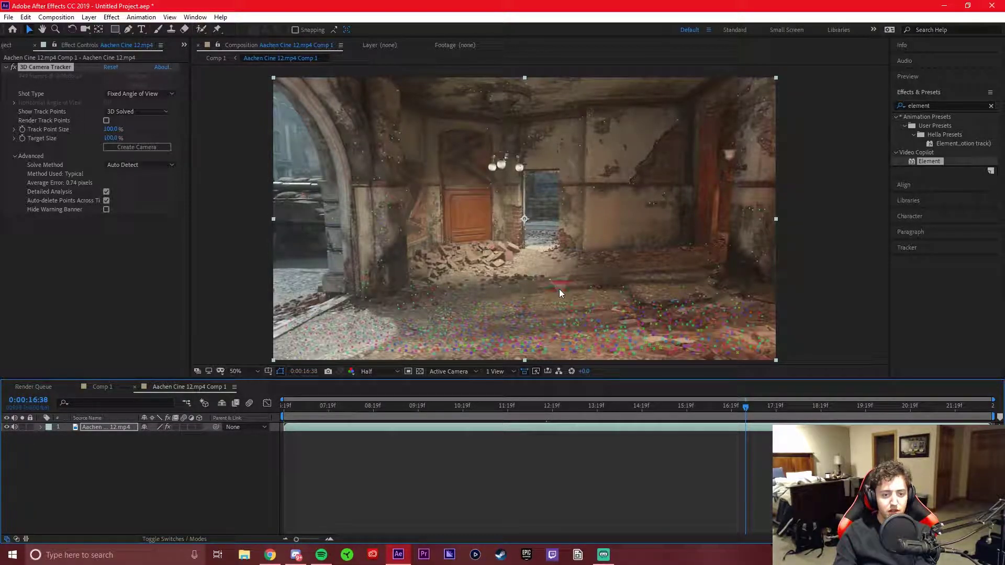
click(557, 289)
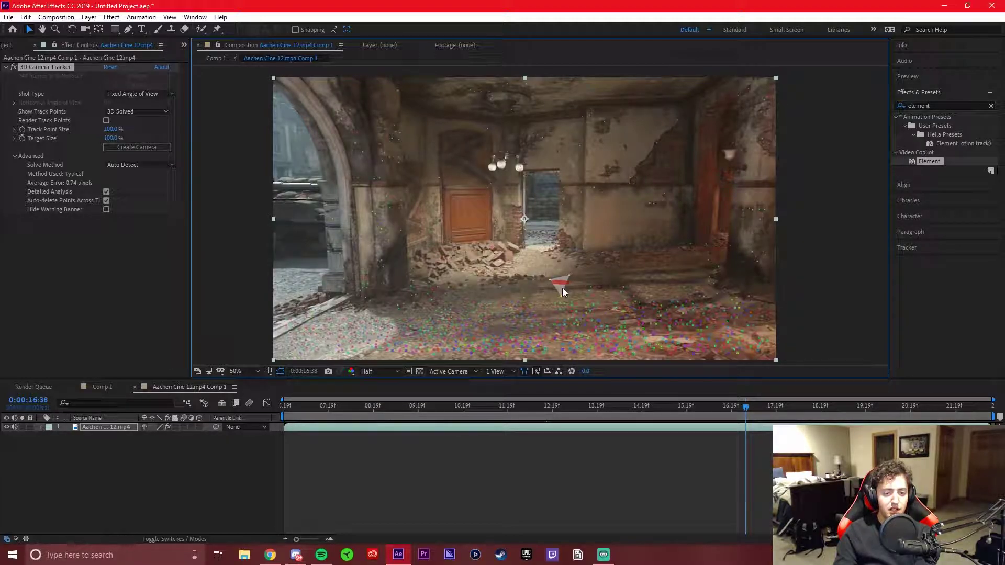
right_click(561, 288)
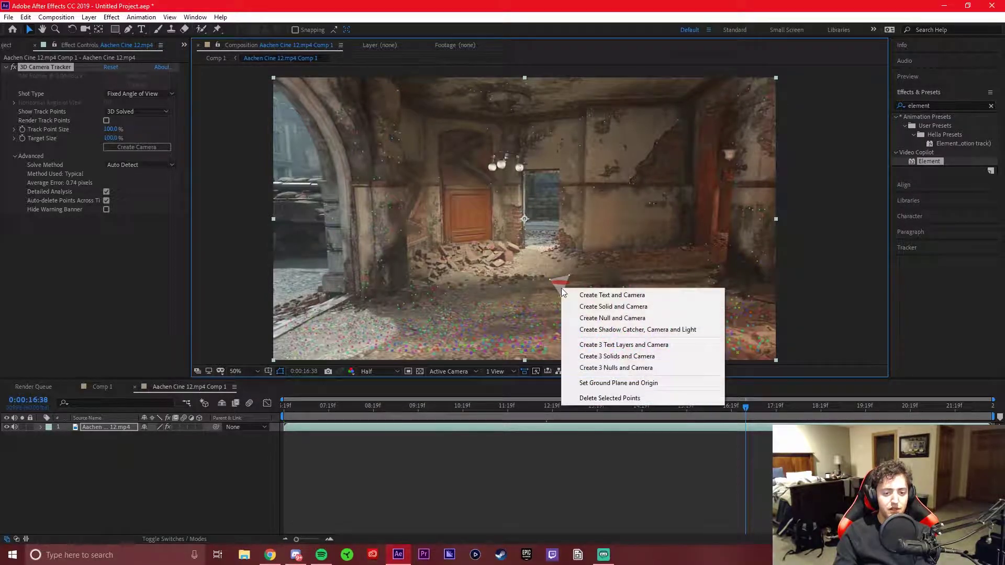
click(589, 312)
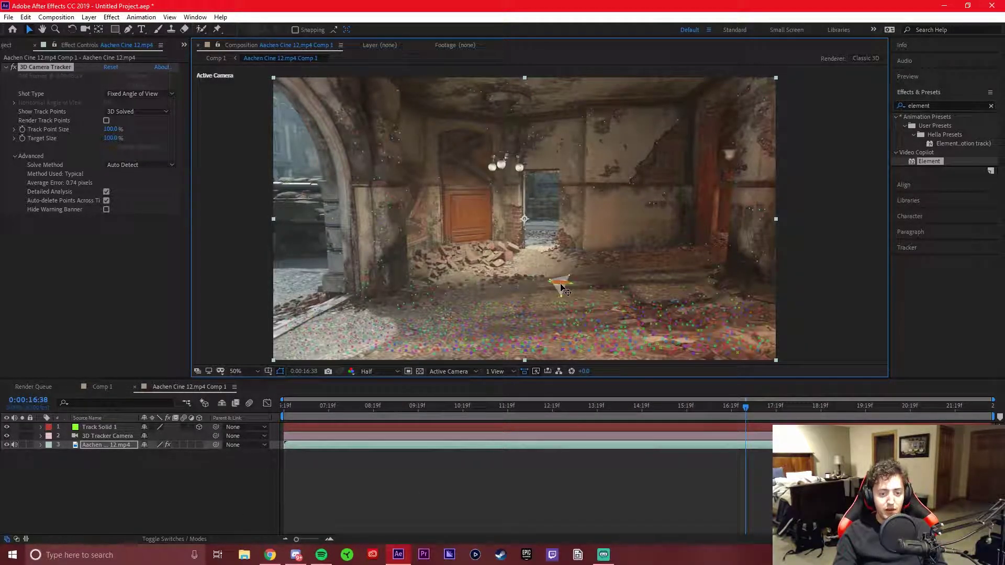
Step: Scrub through the clip to check how the tracked solid follows the floor
click(123, 513)
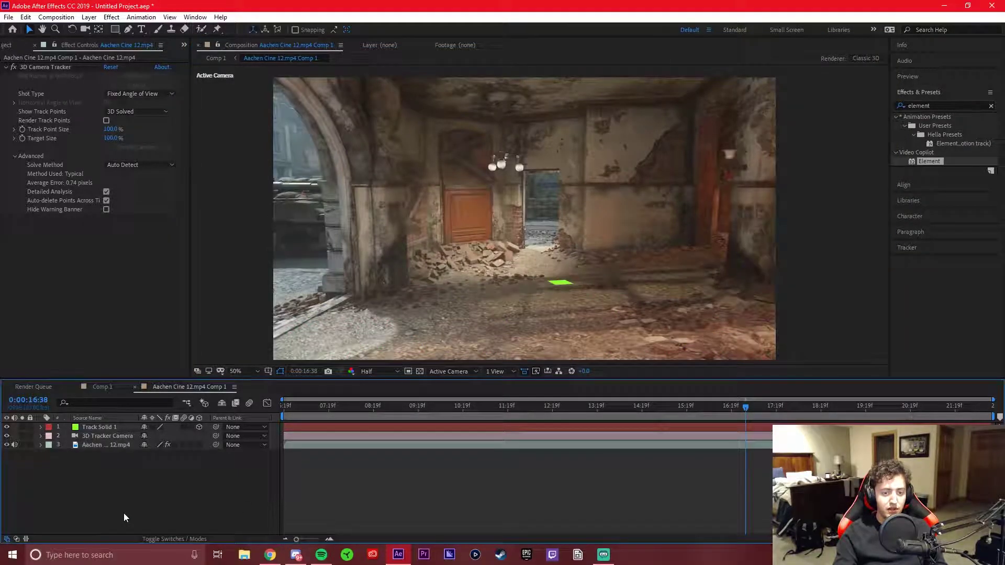
drag(743, 407, 233, 429)
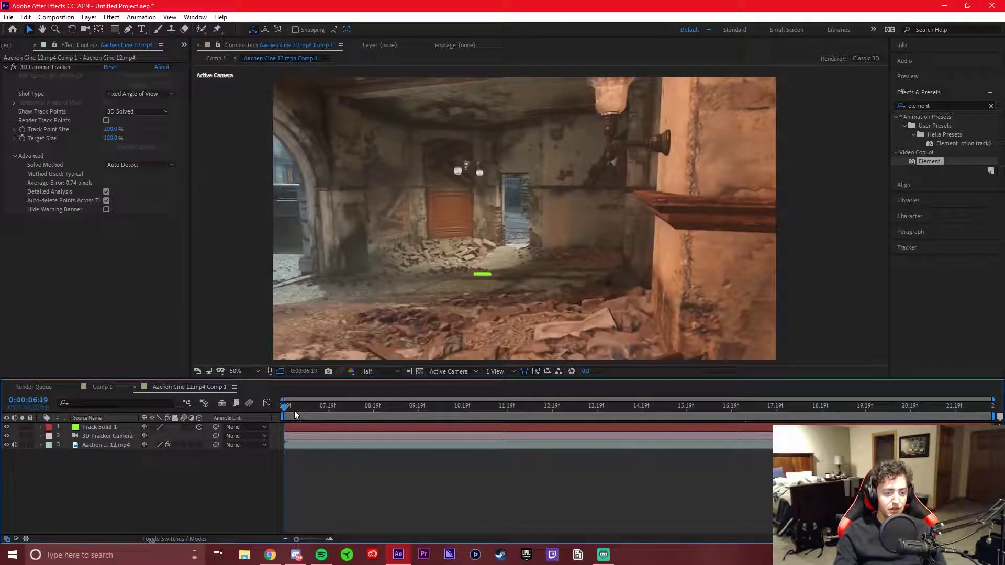
drag(284, 406, 729, 408)
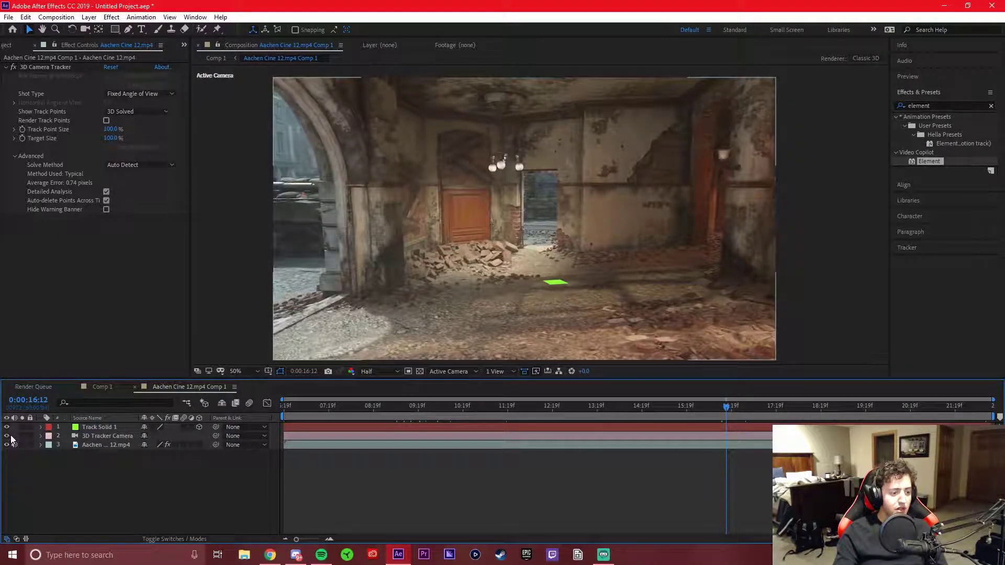
Step: Add a text layer reading TEST and hide both it and the Track Solid 1 layer
right_click(86, 515)
mouse_move(130, 408)
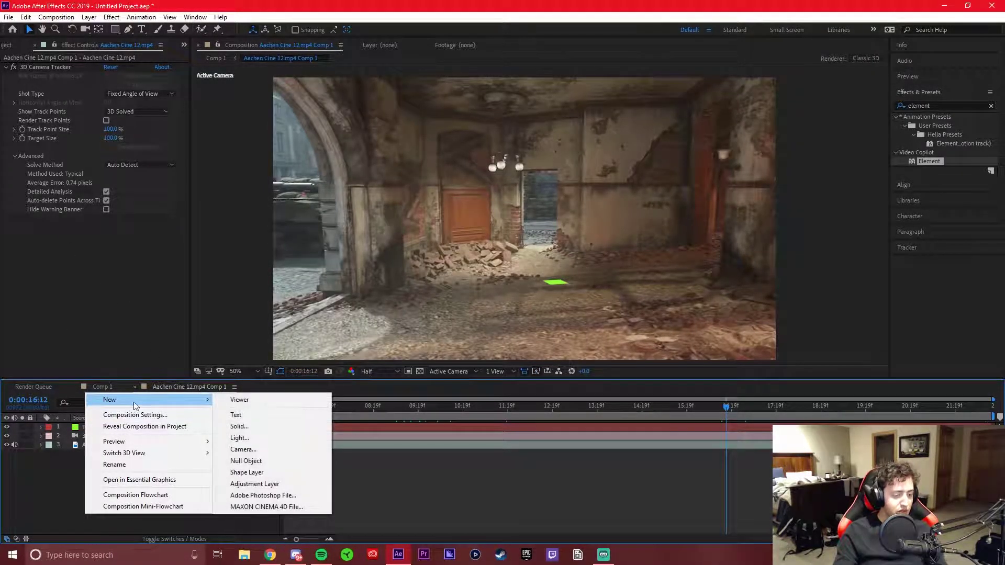
click(236, 416)
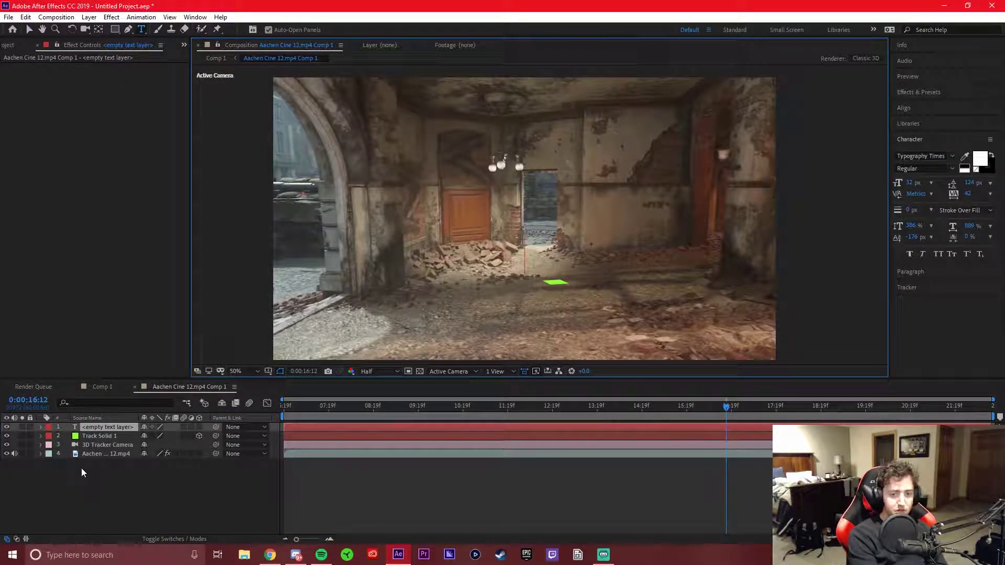
text(TEST)
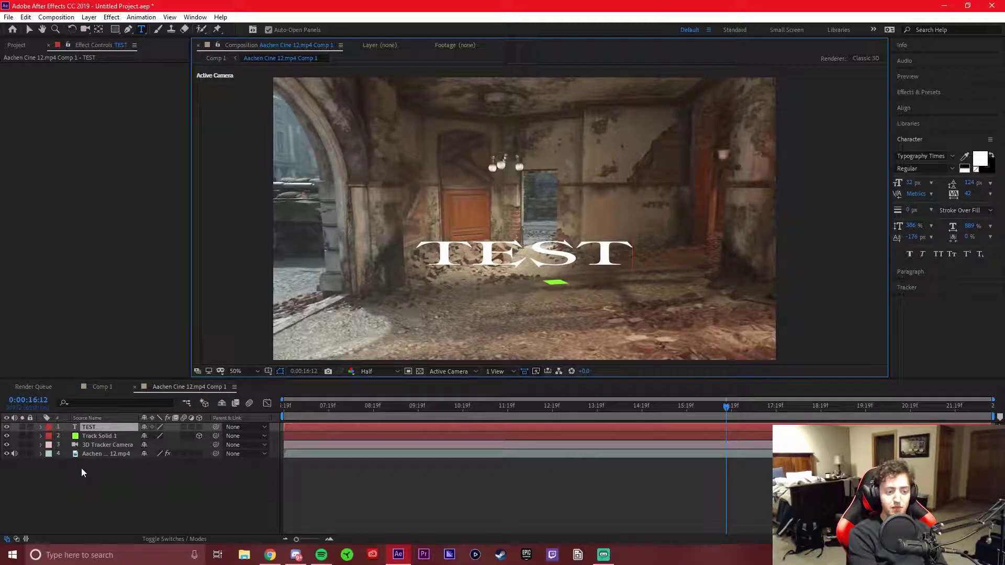
click(81, 469)
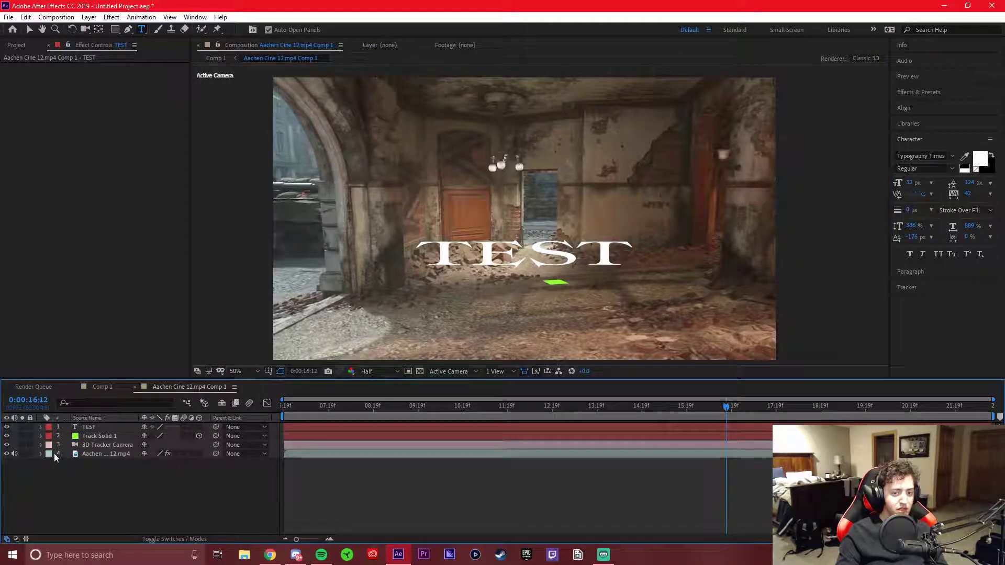
click(7, 428)
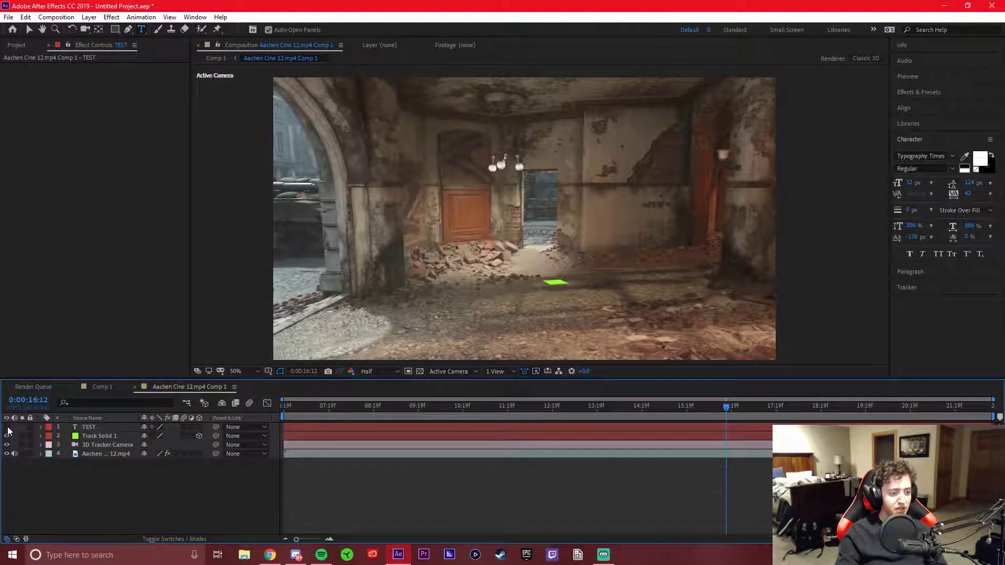
click(6, 437)
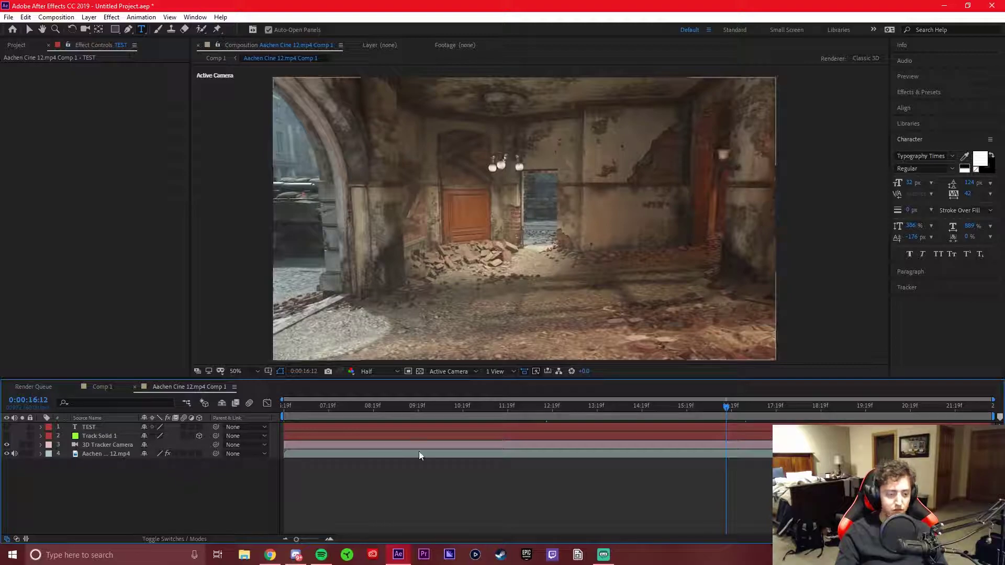
Step: Create a 1920 × 1080 px black solid layer named "element"
right_click(110, 493)
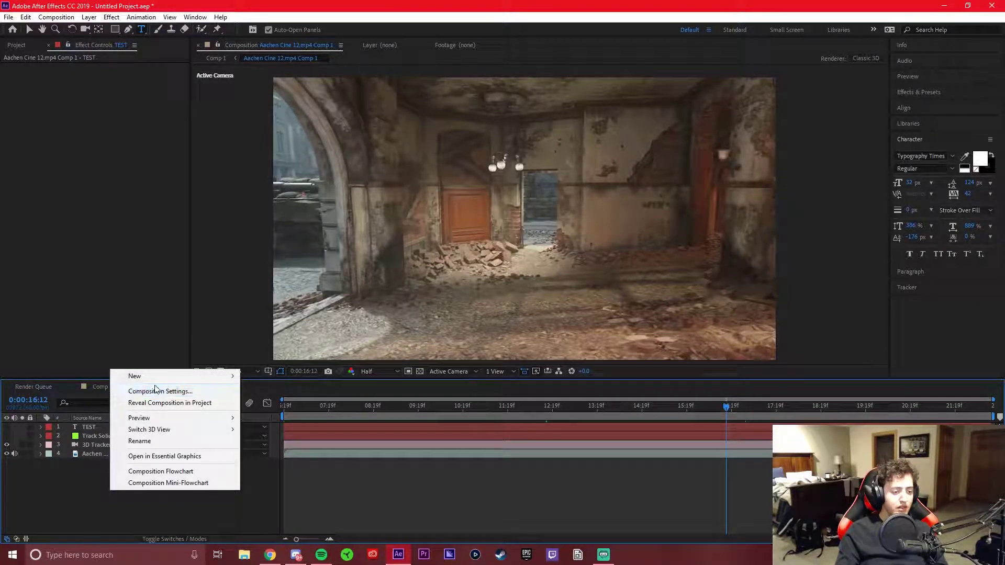
mouse_move(180, 373)
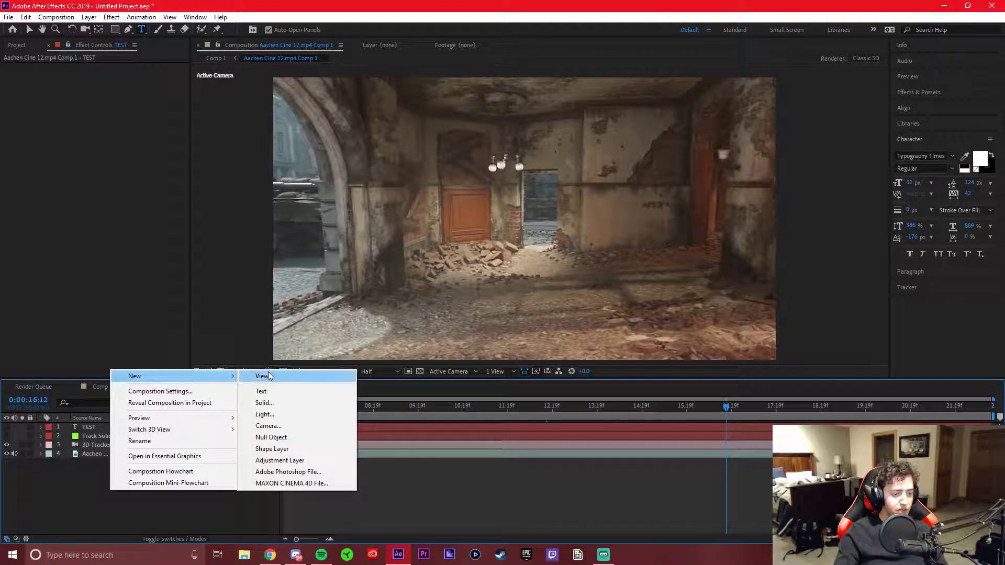
click(278, 407)
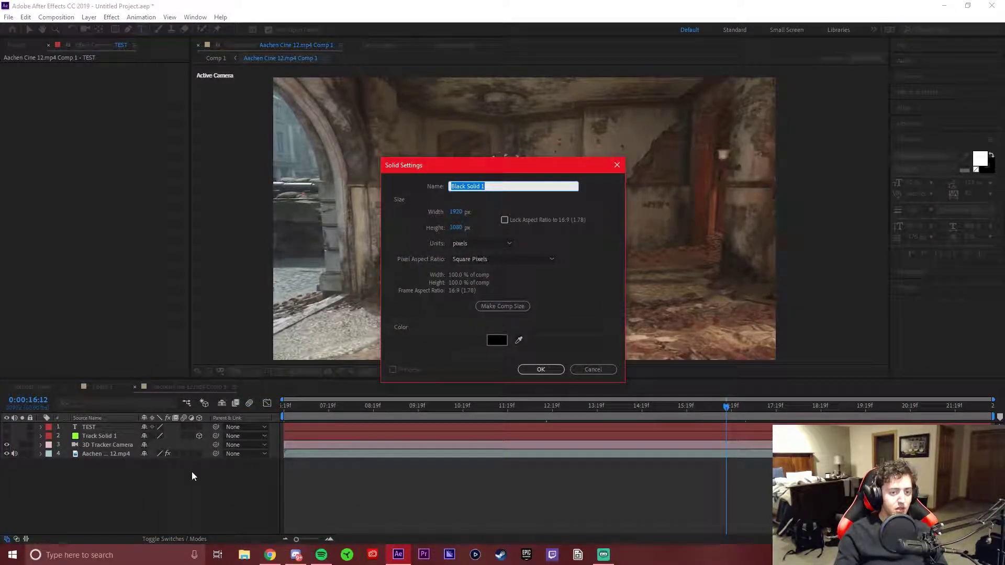
text(element)
key(Return)
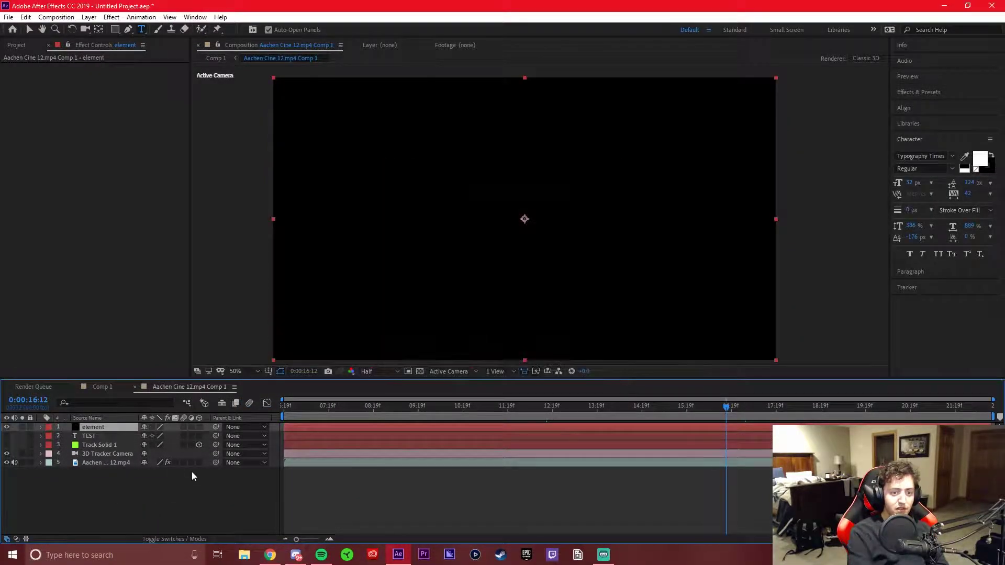
Step: Apply the Video Copilot Element effect to the element solid
click(941, 92)
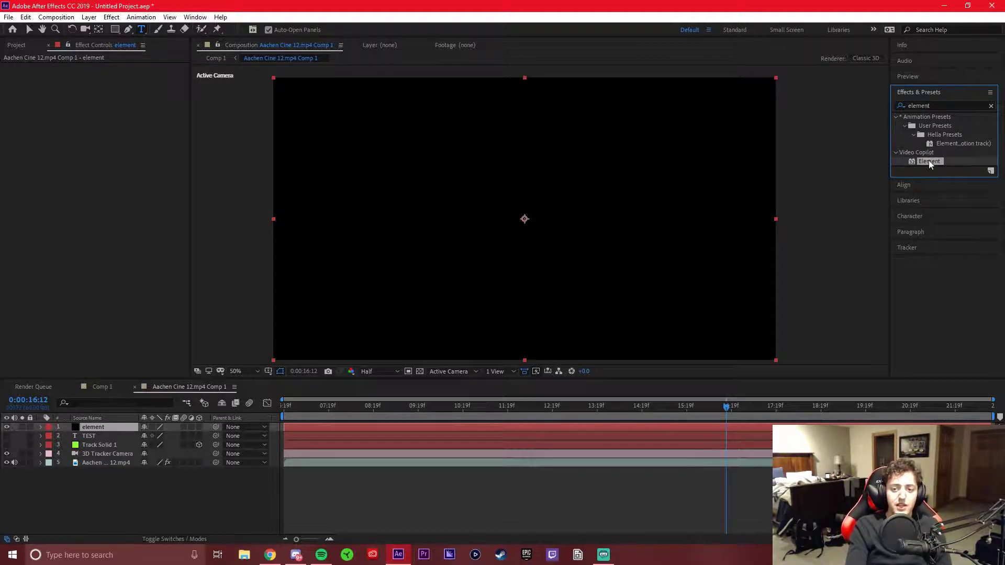
drag(933, 160, 383, 429)
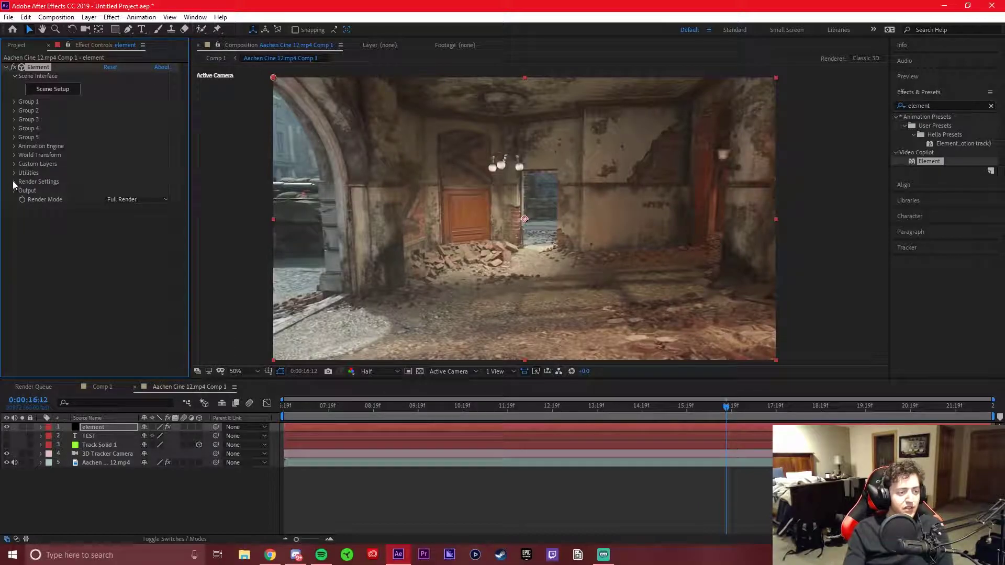
Step: Assign the TEST text layer as Path Layer 1 in the Element effect's custom text and masks
click(14, 164)
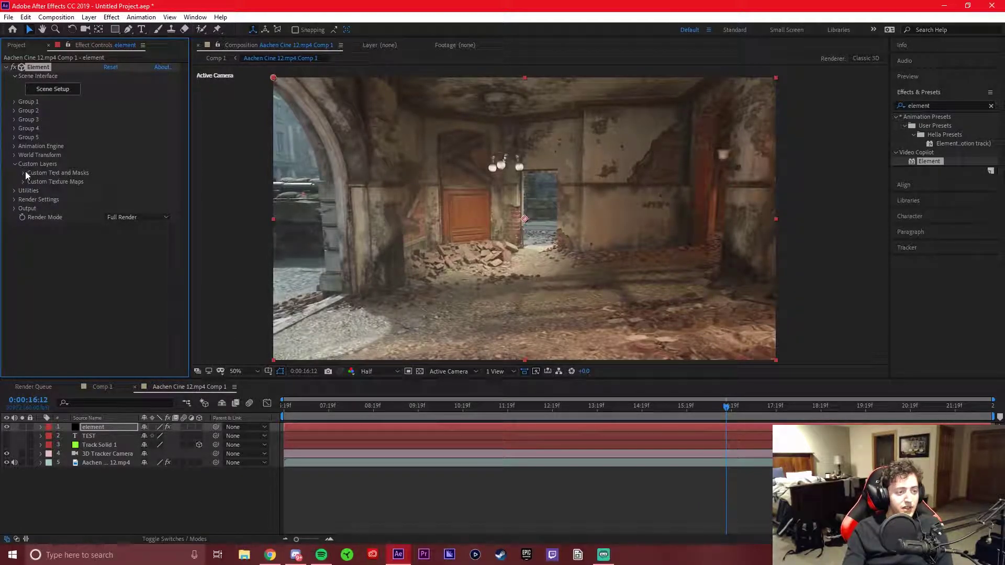
click(23, 173)
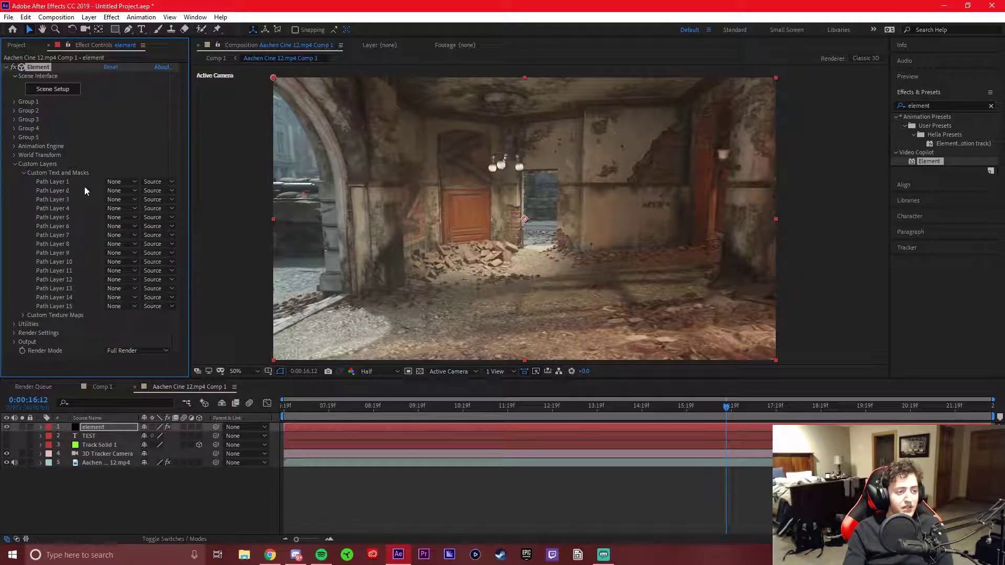
click(126, 182)
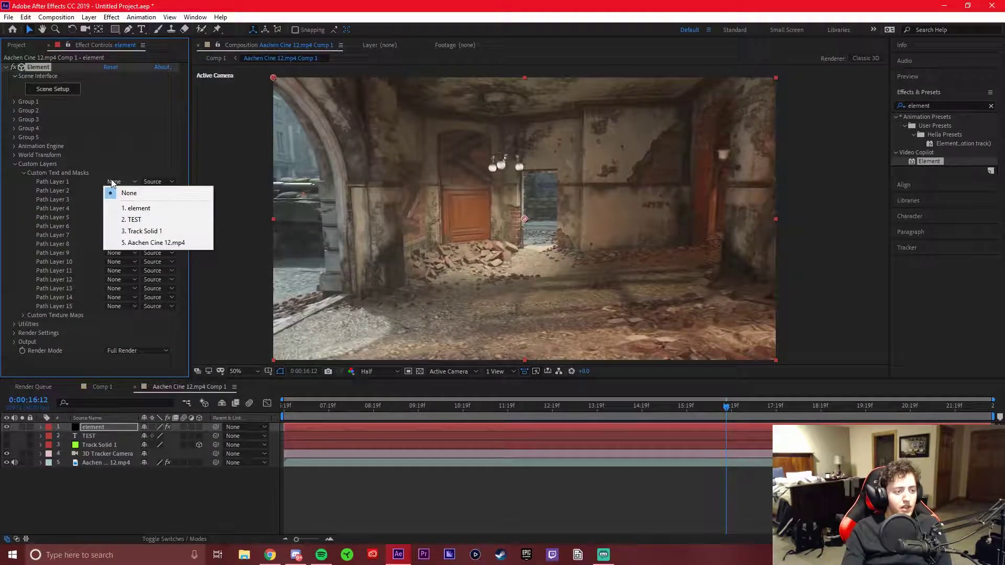
click(134, 222)
Step: Assign Aachen Cine 12.mp4 as Layer 1 of the Element effect's custom texture maps
click(23, 173)
click(24, 181)
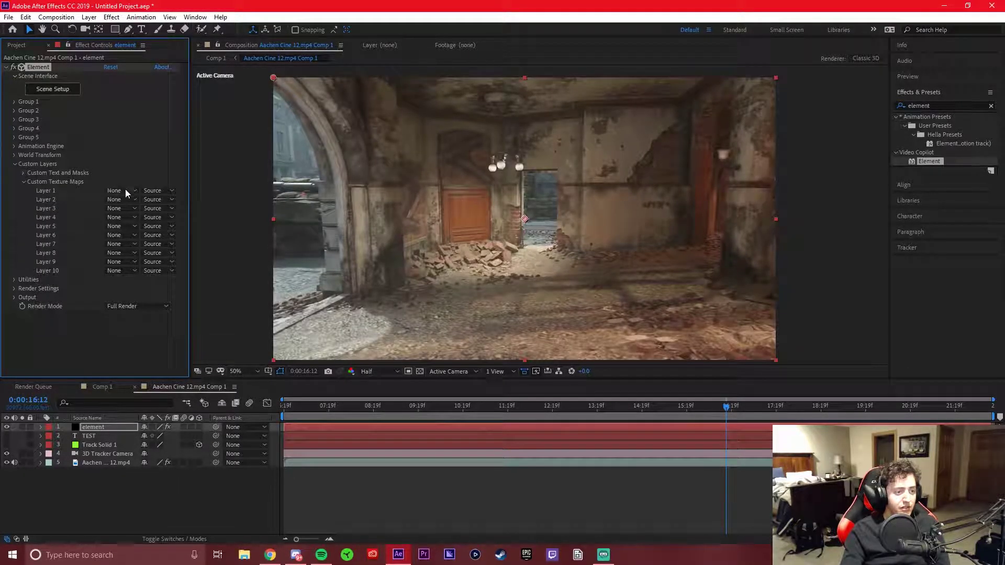
click(121, 190)
click(154, 249)
click(14, 164)
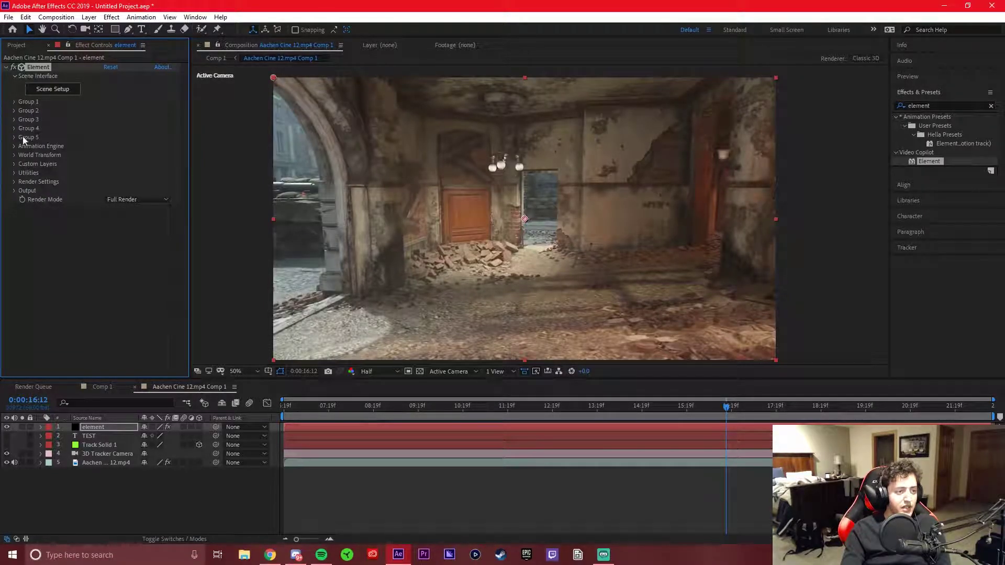
Step: Extrude the custom text path in Element's Scene Setup and set the extrusion model's Bevel Scale to 3
click(47, 90)
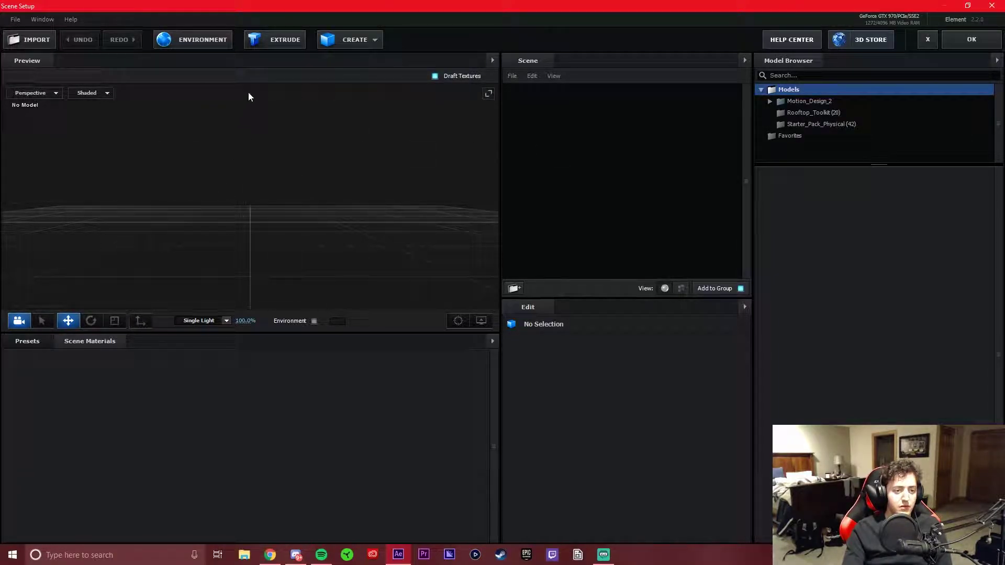
click(285, 40)
drag(417, 265, 343, 263)
drag(592, 450, 529, 477)
click(594, 445)
text(3)
key(Return)
drag(252, 265, 299, 253)
drag(353, 297, 236, 260)
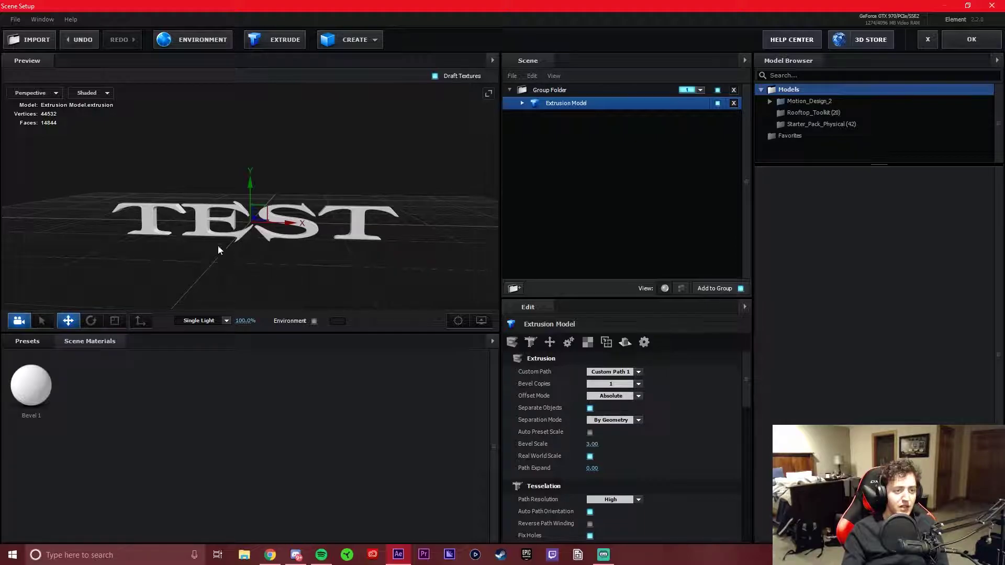
Step: Set the scene's environment texture to Custom Layer 1 [Aachen Cine 12.mp4]
click(199, 45)
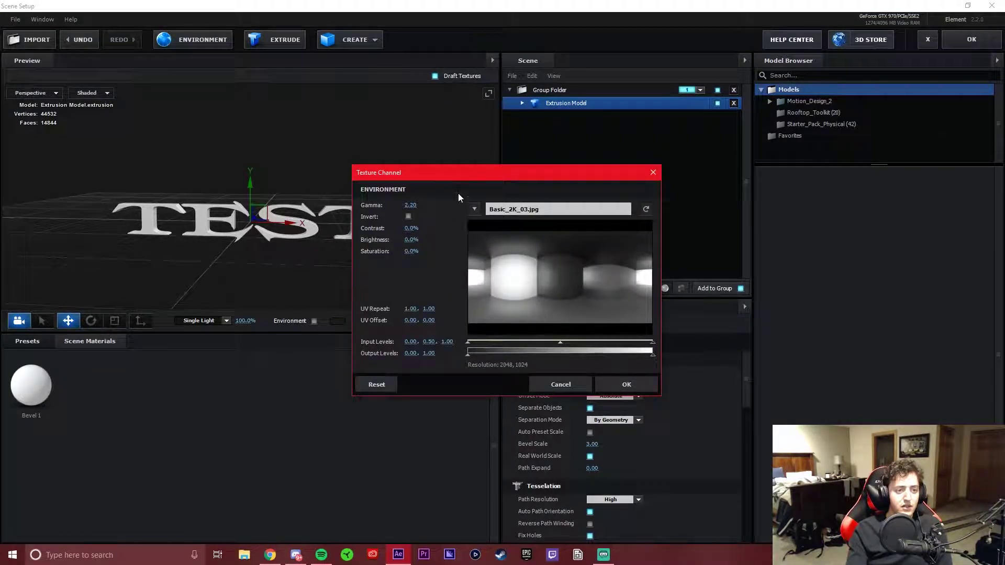
click(474, 209)
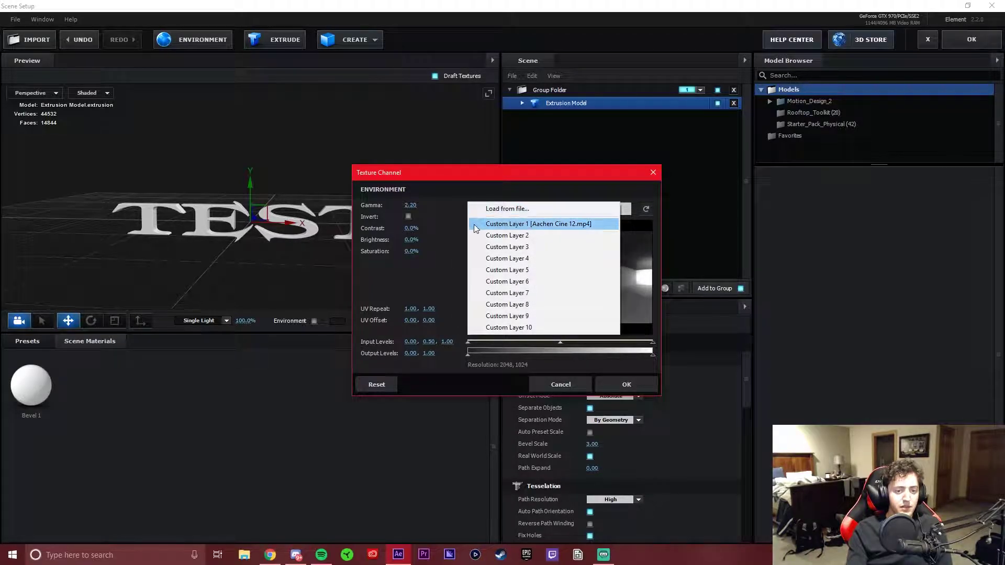
click(554, 224)
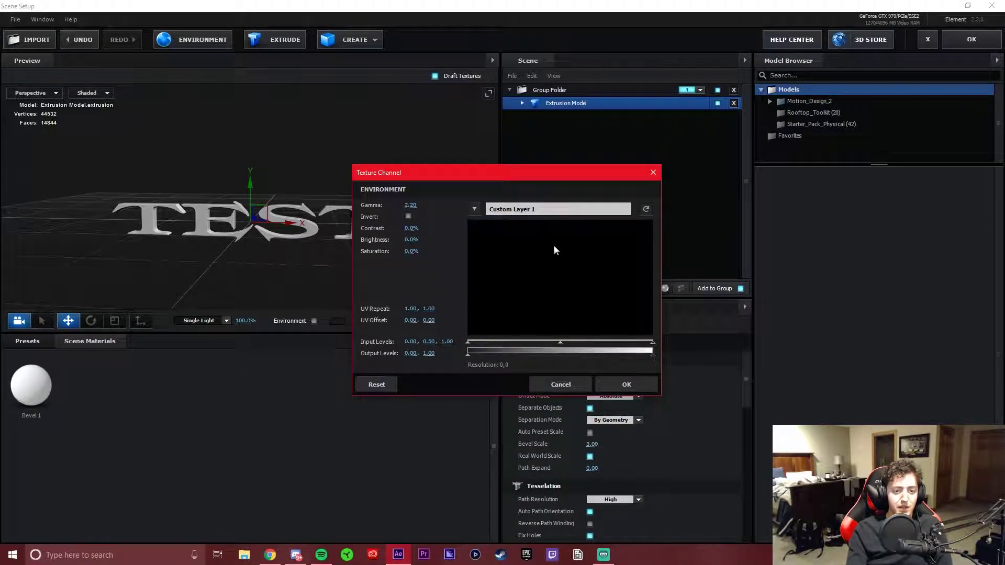
click(646, 389)
mouse_move(352, 283)
mouse_down()
mouse_move(319, 272)
mouse_move(428, 278)
mouse_move(313, 280)
mouse_move(368, 276)
mouse_move(342, 280)
mouse_up()
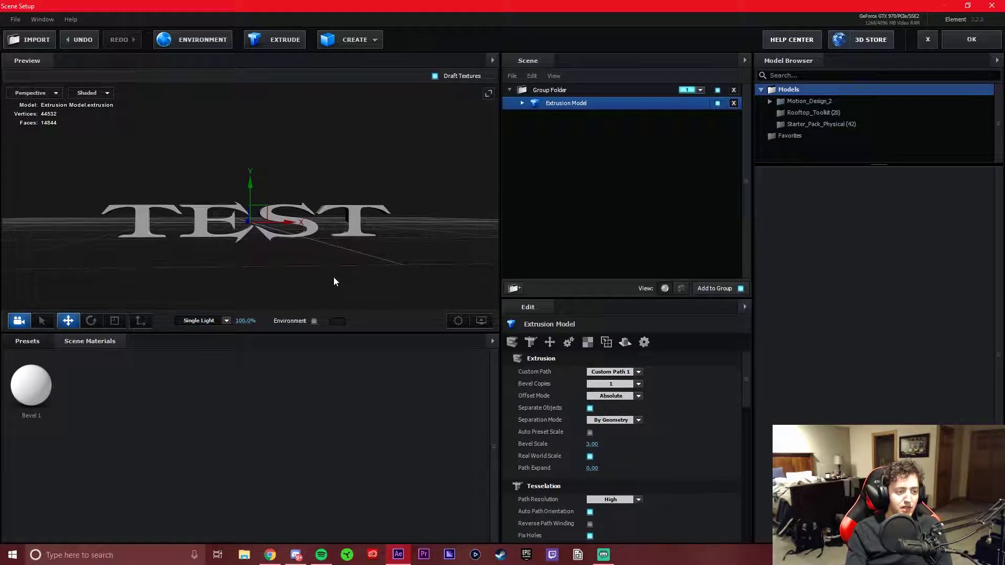
Step: Apply the Chrome preset from the Physical materials to the extruded text and accept the scene setup
click(29, 340)
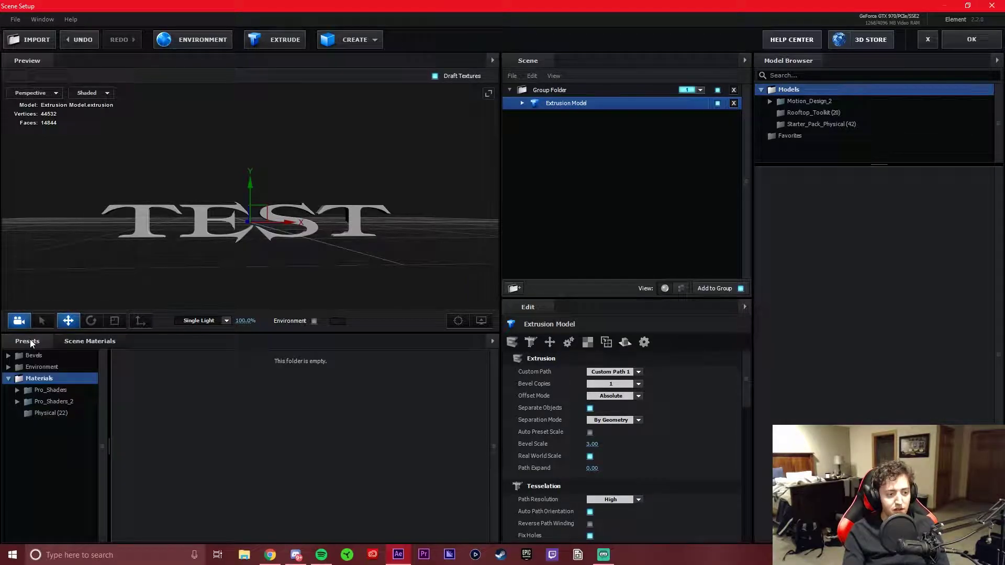
click(51, 414)
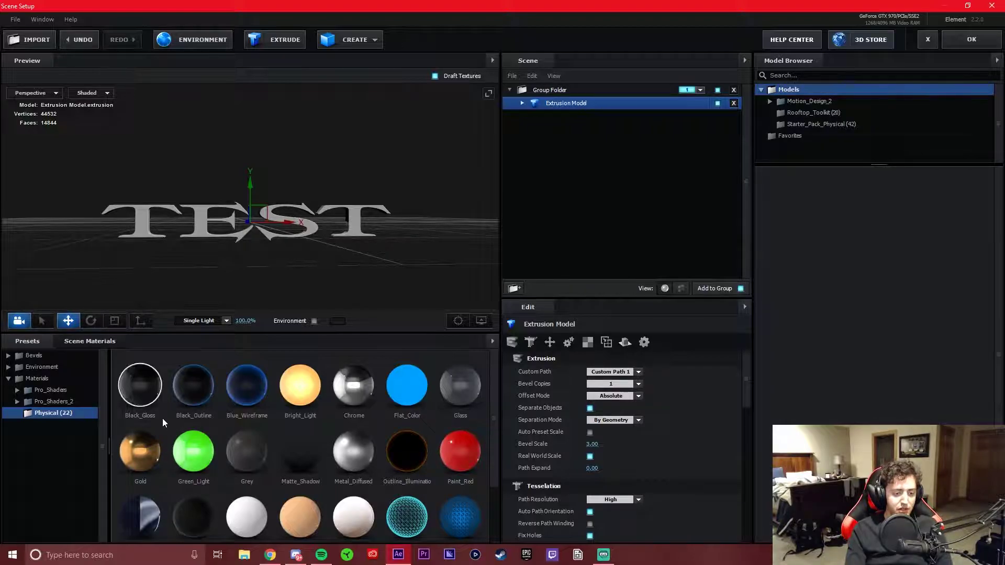
click(359, 398)
mouse_move(411, 256)
mouse_down()
mouse_move(387, 265)
mouse_move(397, 257)
mouse_move(417, 277)
mouse_move(348, 240)
mouse_move(438, 279)
mouse_move(391, 274)
mouse_move(433, 251)
mouse_move(449, 273)
mouse_move(368, 272)
mouse_move(370, 258)
mouse_move(422, 269)
mouse_move(359, 283)
mouse_move(416, 272)
mouse_move(399, 251)
mouse_move(366, 255)
mouse_move(407, 267)
mouse_up()
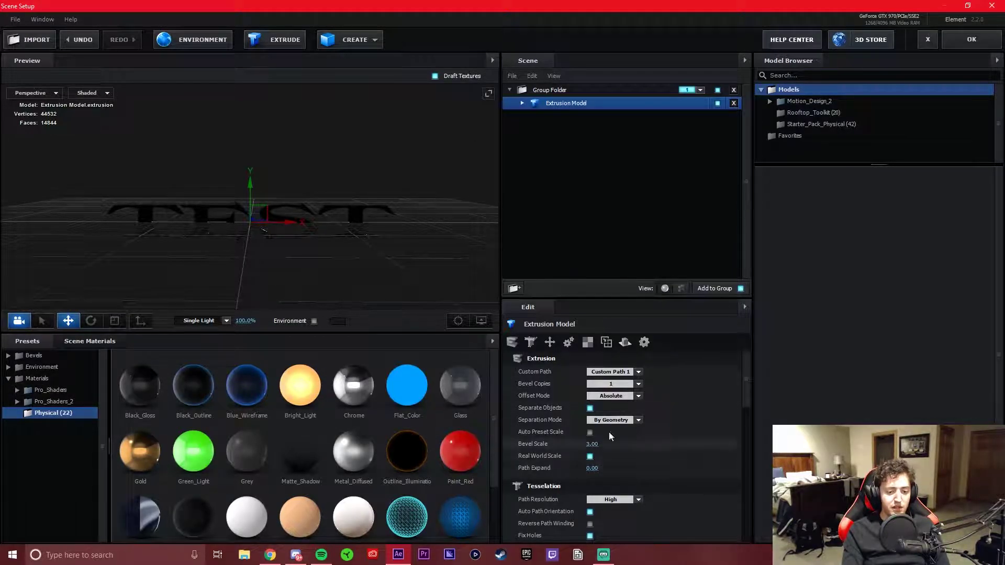
scroll(591, 469, down, 5)
scroll(590, 478, up, 5)
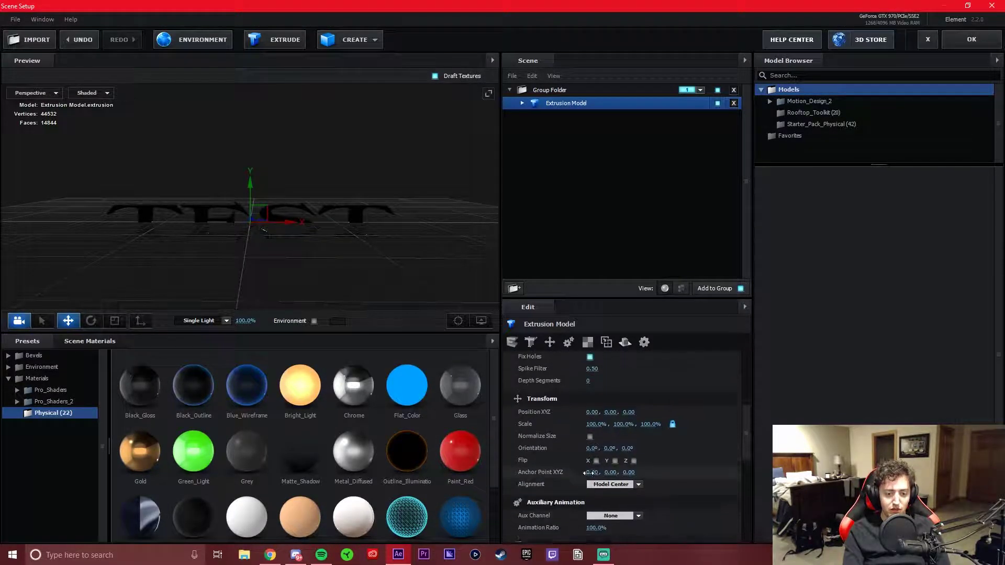
click(971, 40)
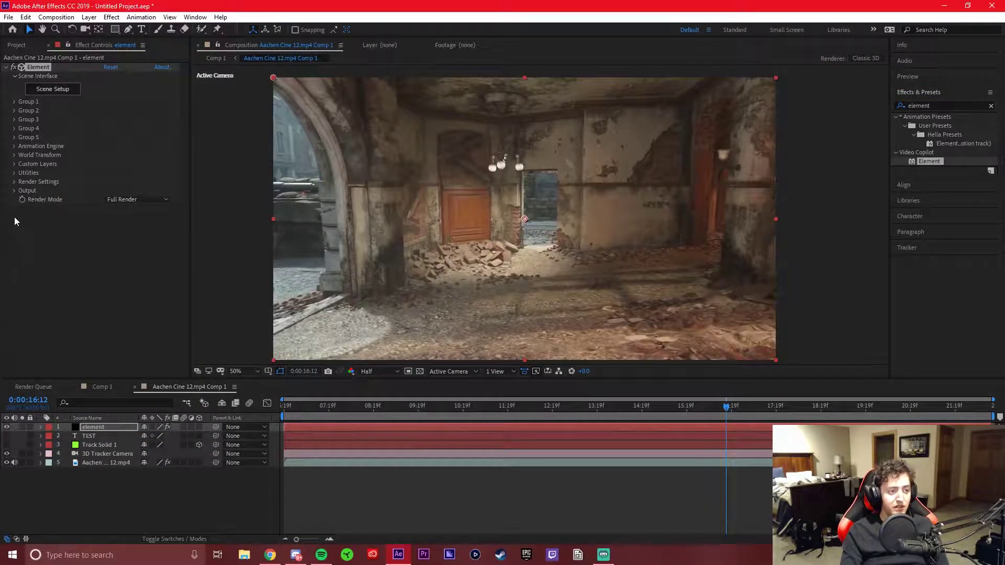
Step: Copy Track Solid 1's X position, 57.4, into the X value of the Element effect's Group 1 Position XY
click(96, 445)
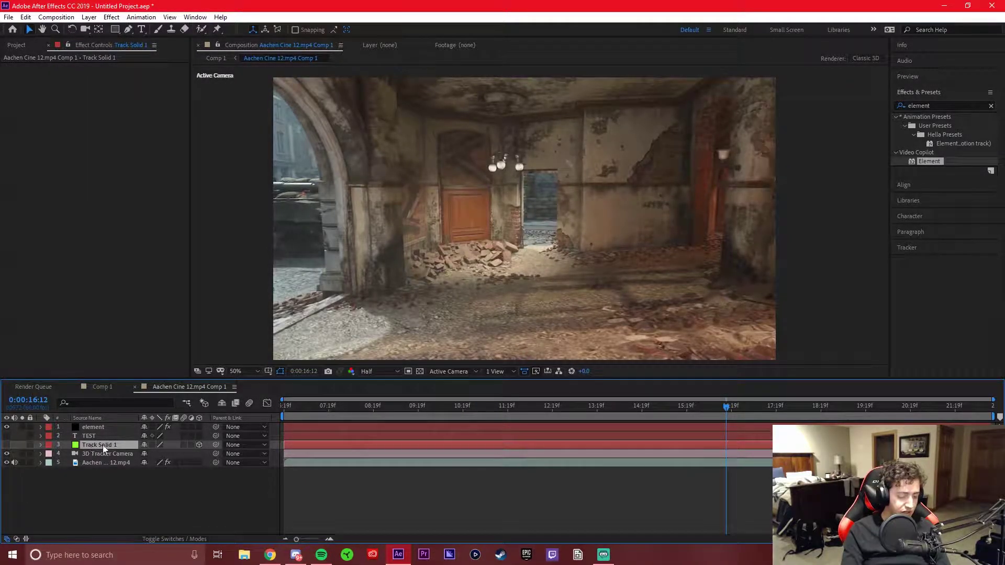
key(p)
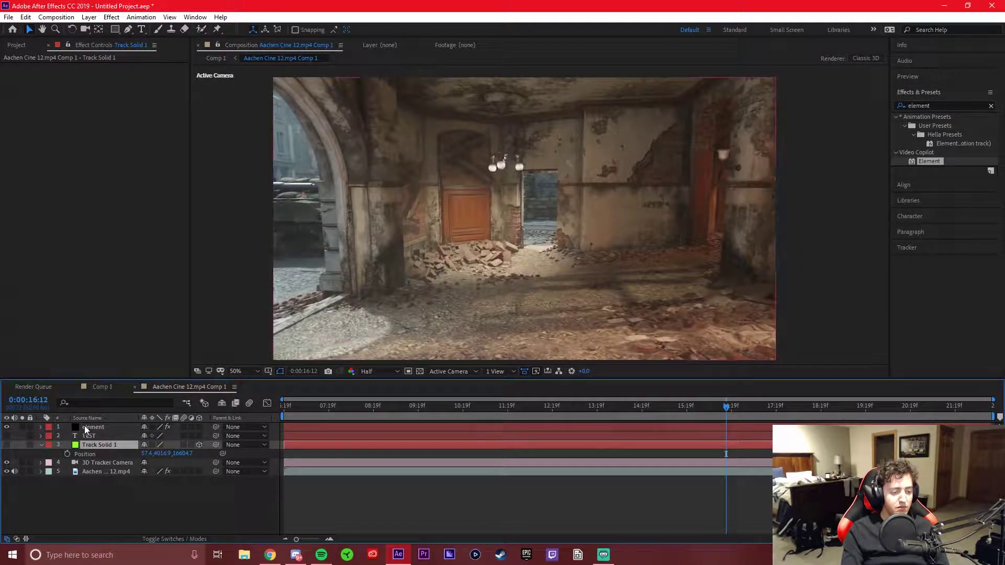
click(87, 428)
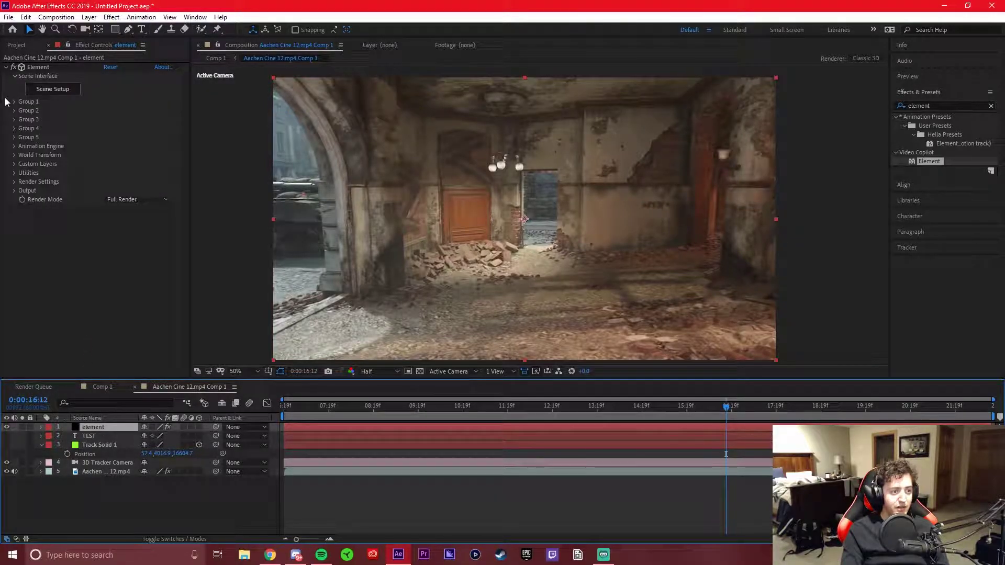
click(14, 102)
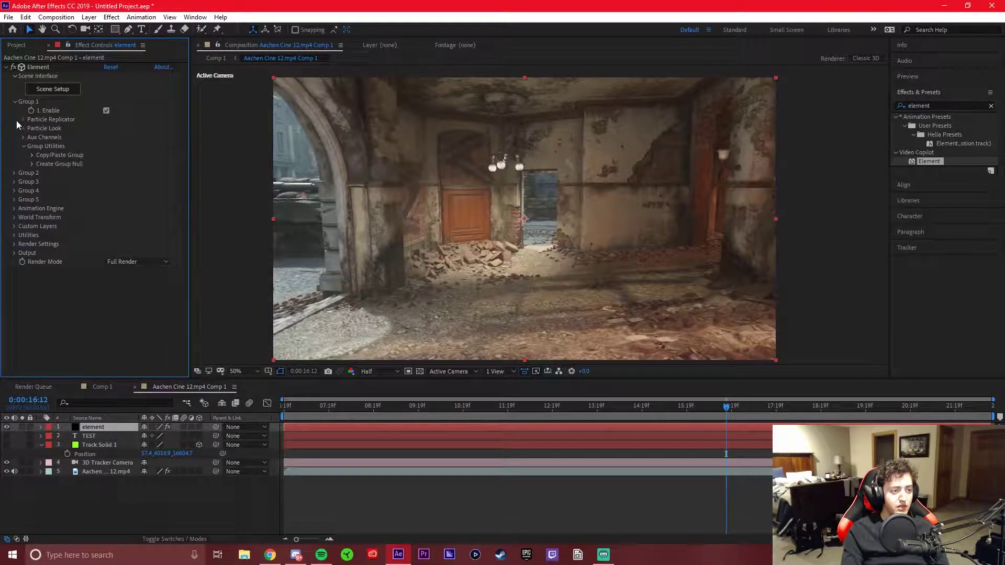
click(23, 120)
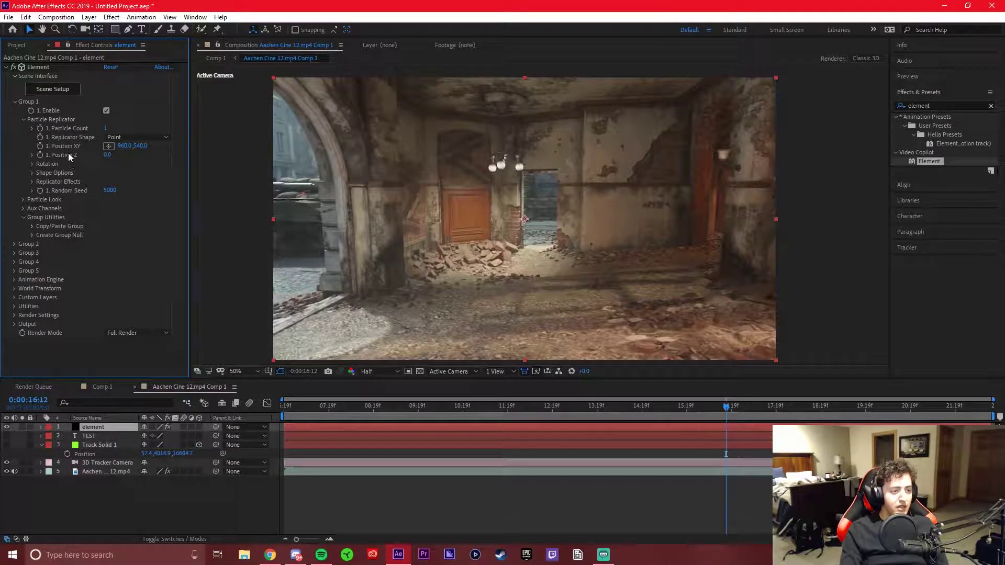
click(145, 454)
key(ctrl+c)
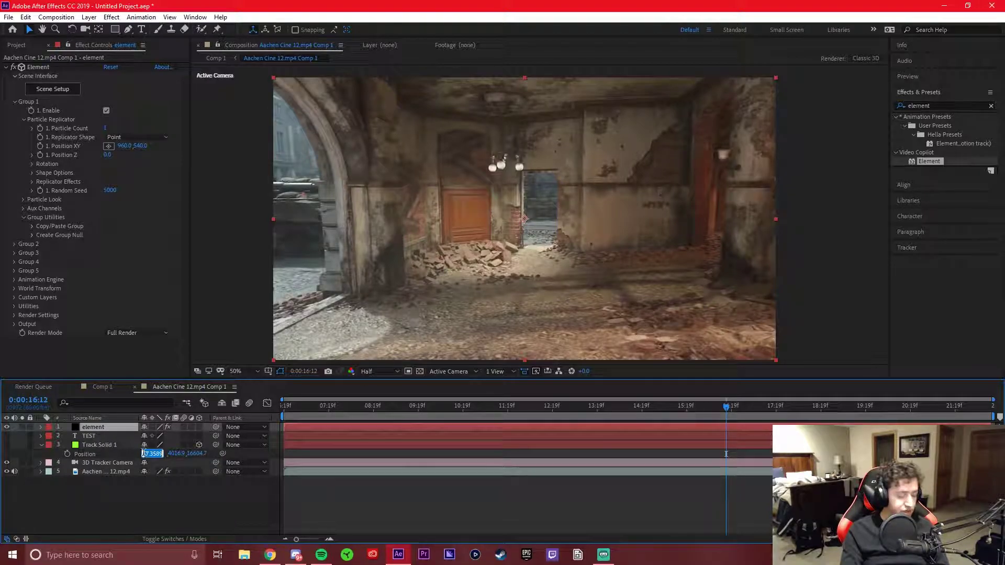
click(121, 147)
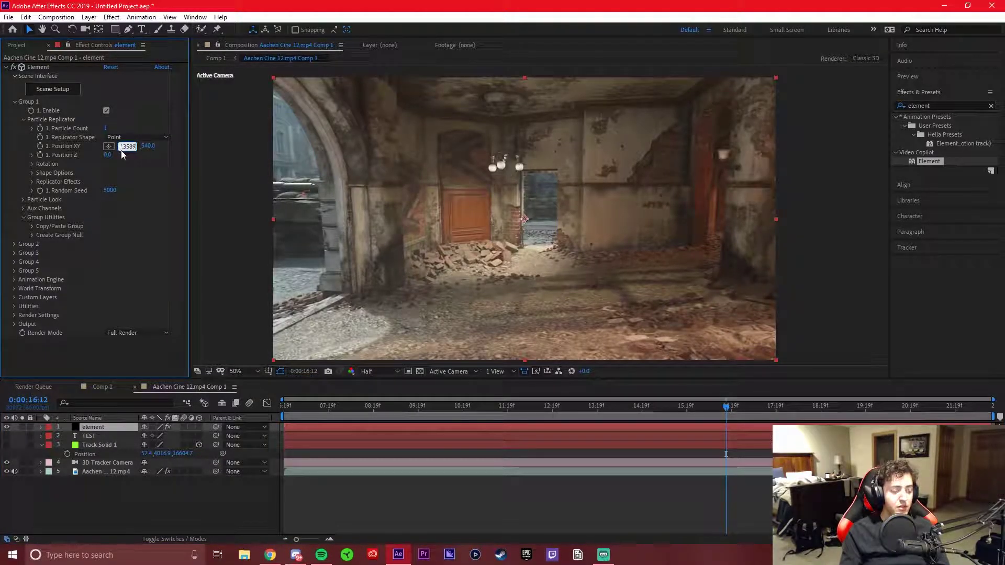
key(ctrl+v)
key(Return)
Step: Copy Track Solid 1's Y and Z positions, 4016.9 and 16604.7, into the Group 1 position of the Element effect
click(166, 454)
key(ctrl+c)
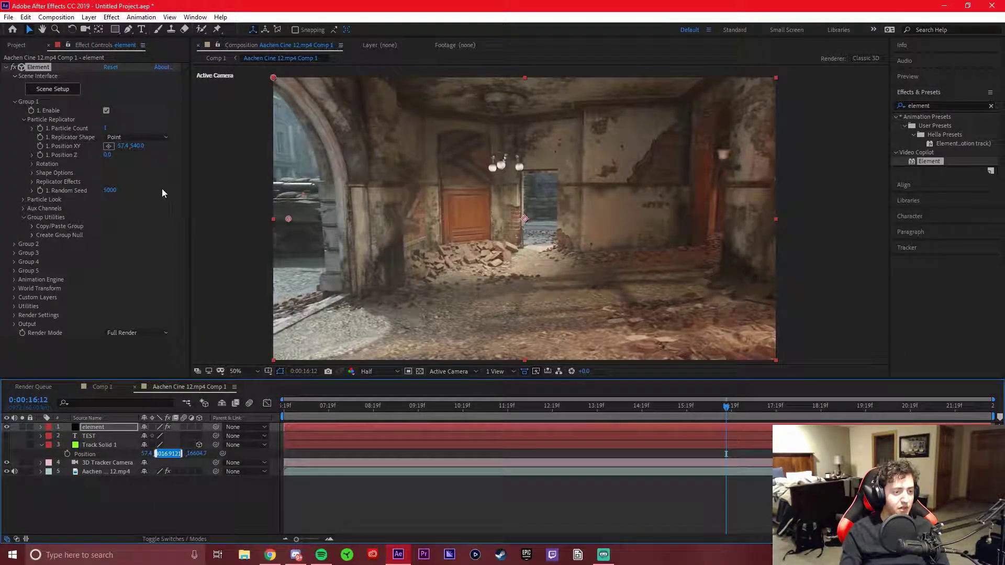
click(137, 146)
key(ctrl+v)
key(Return)
click(184, 453)
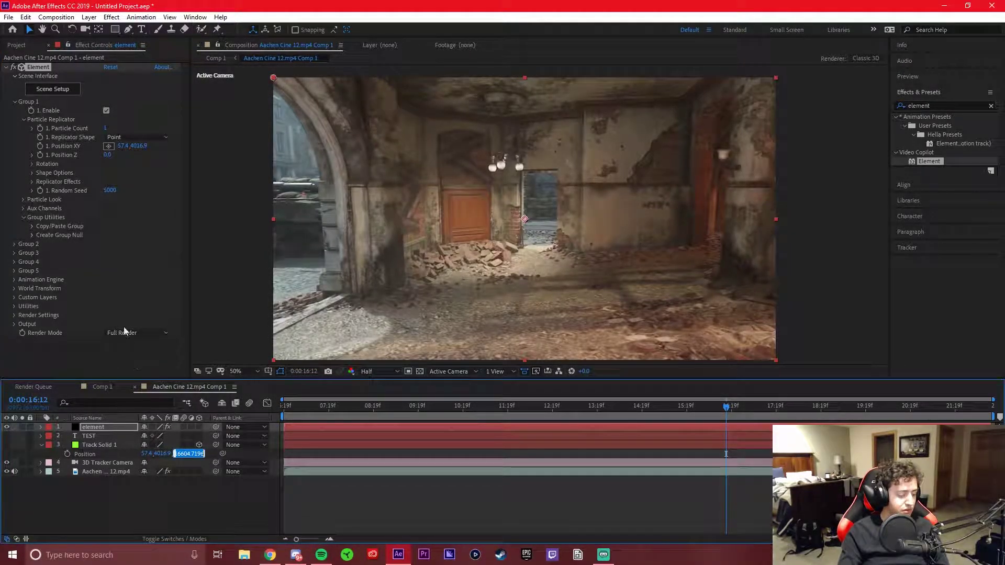
click(107, 155)
text(16604.7)
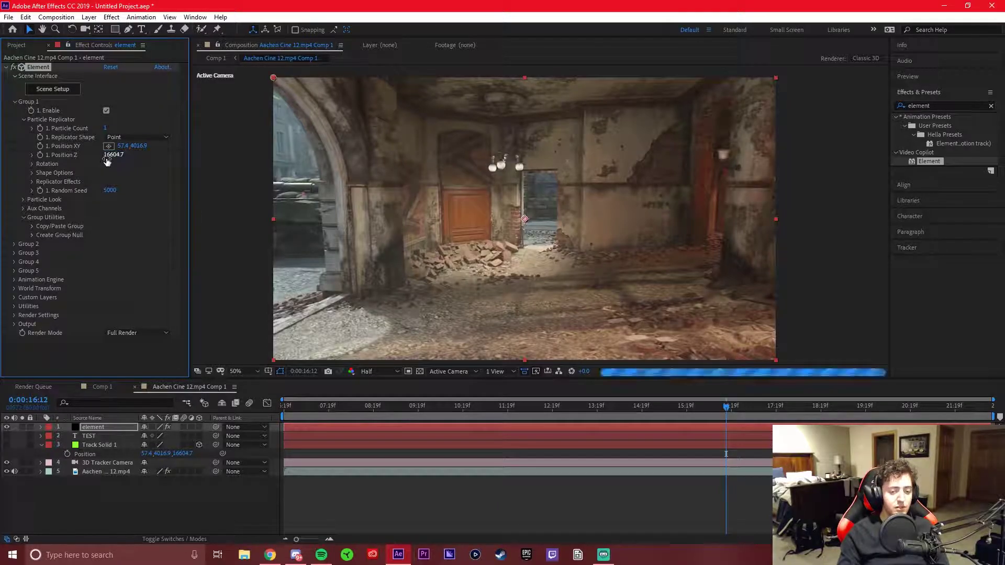
key(Return)
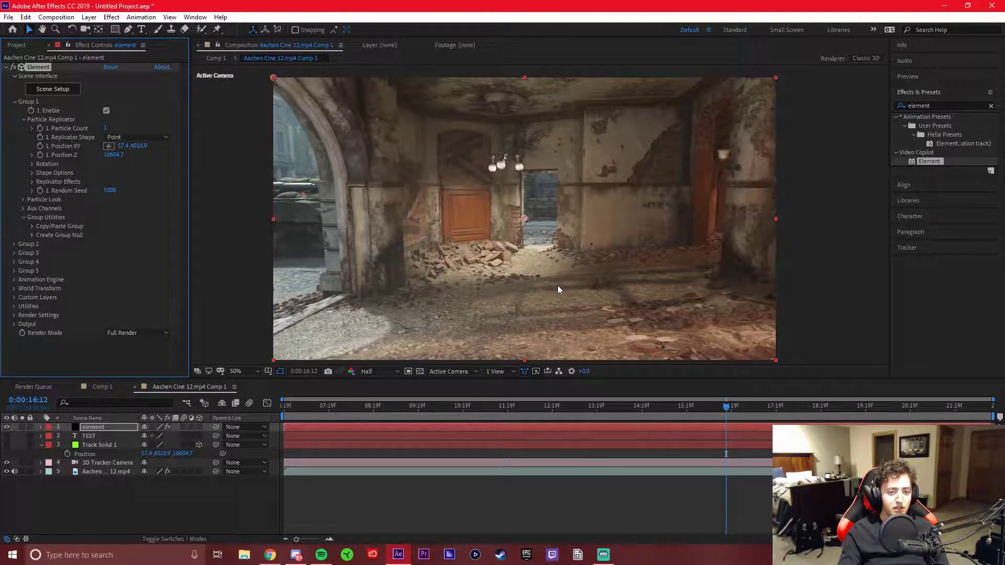
Step: Examine the composition at different zoom levels to look for the 3D text in the scene
scroll(559, 286, up, 5)
scroll(554, 249, down, 3)
scroll(552, 248, down, 2)
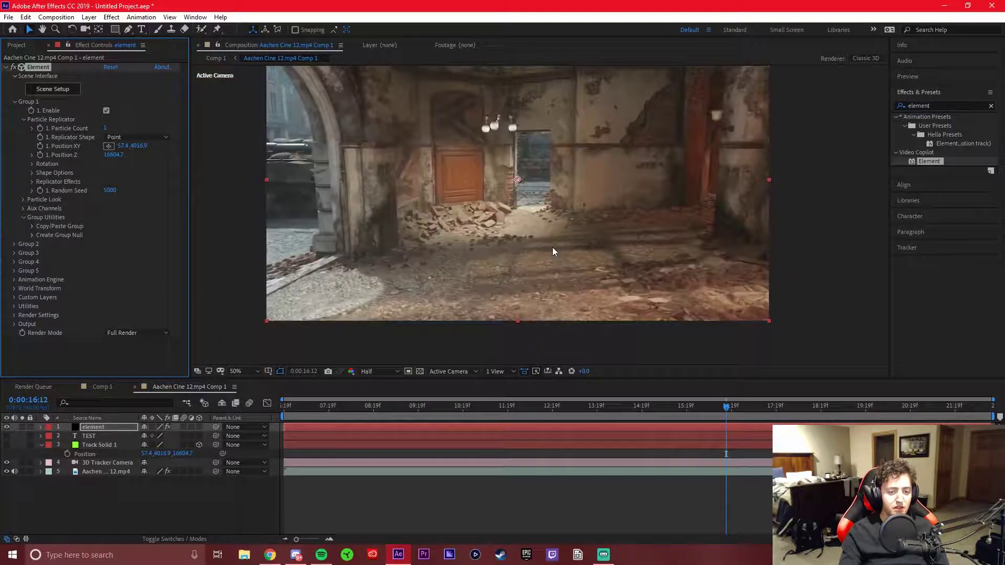
scroll(556, 212, down, 1)
scroll(540, 182, up, 1)
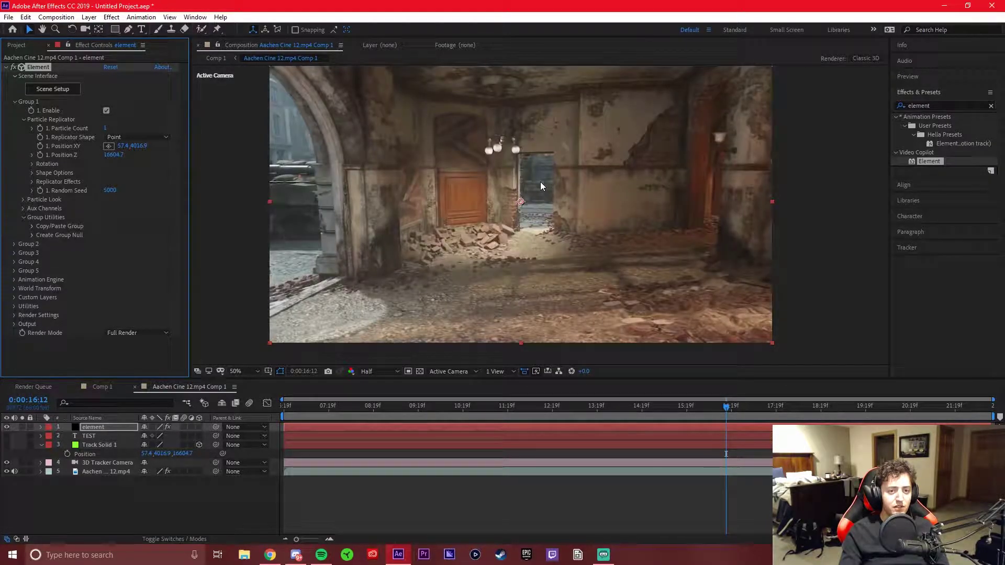
scroll(540, 179, down, 1)
scroll(539, 179, up, 1)
scroll(539, 179, down, 1)
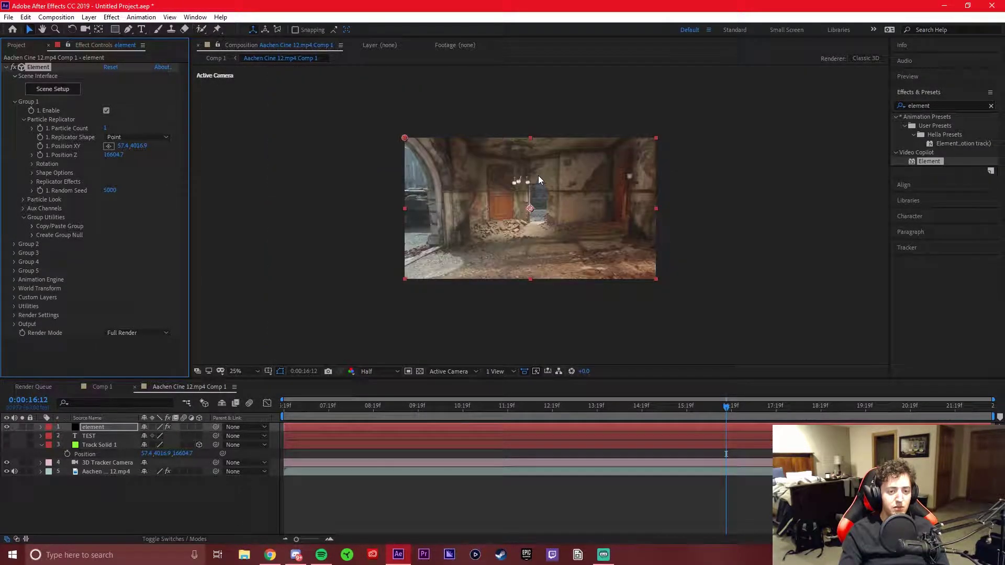
scroll(538, 176, up, 1)
scroll(540, 198, down, 1)
scroll(533, 240, up, 1)
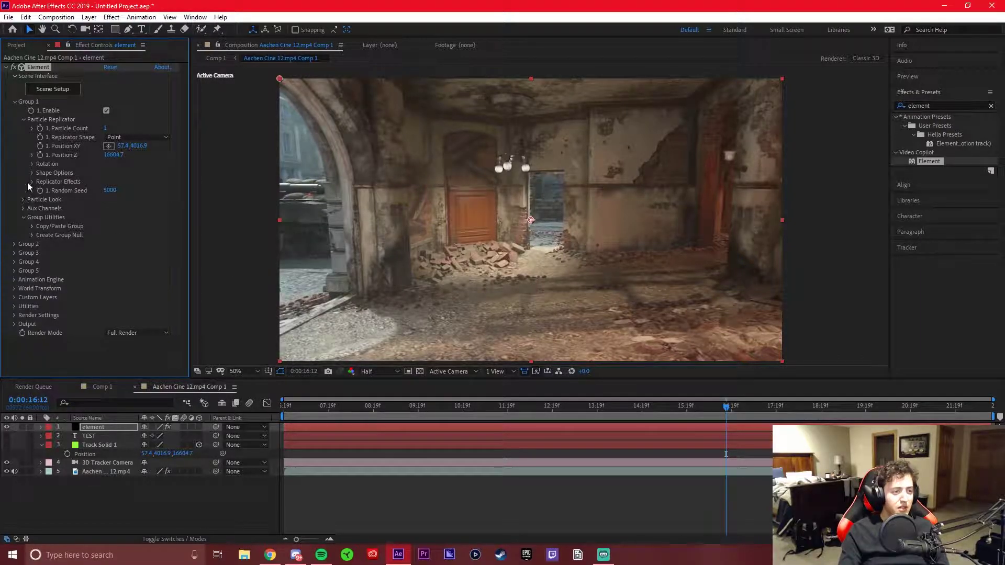
Step: Enlarge the 3D text to a Particle Size of 159.10 and raise it by setting Group 1's Position Y to 1637.9
click(24, 200)
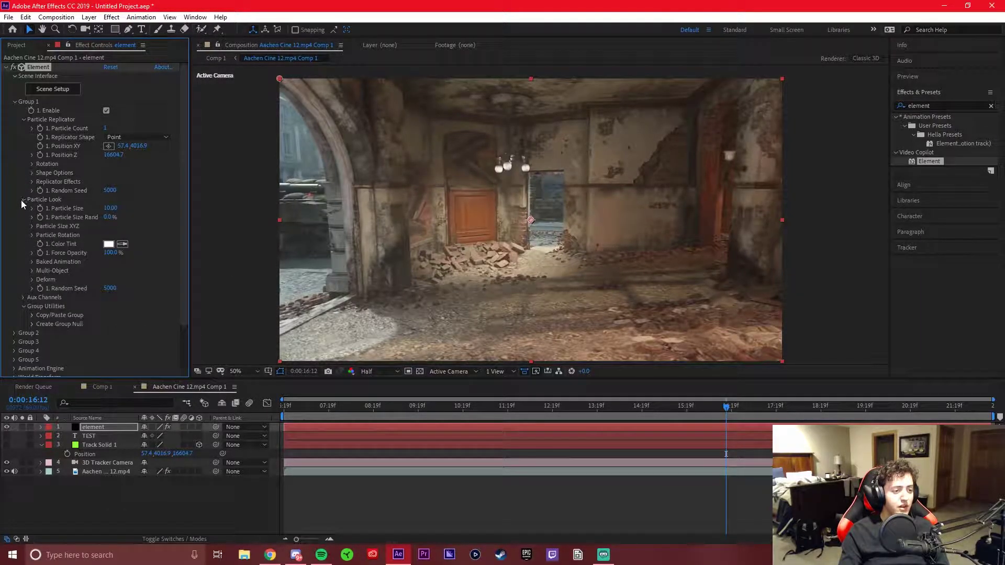
drag(162, 199, 875, 195)
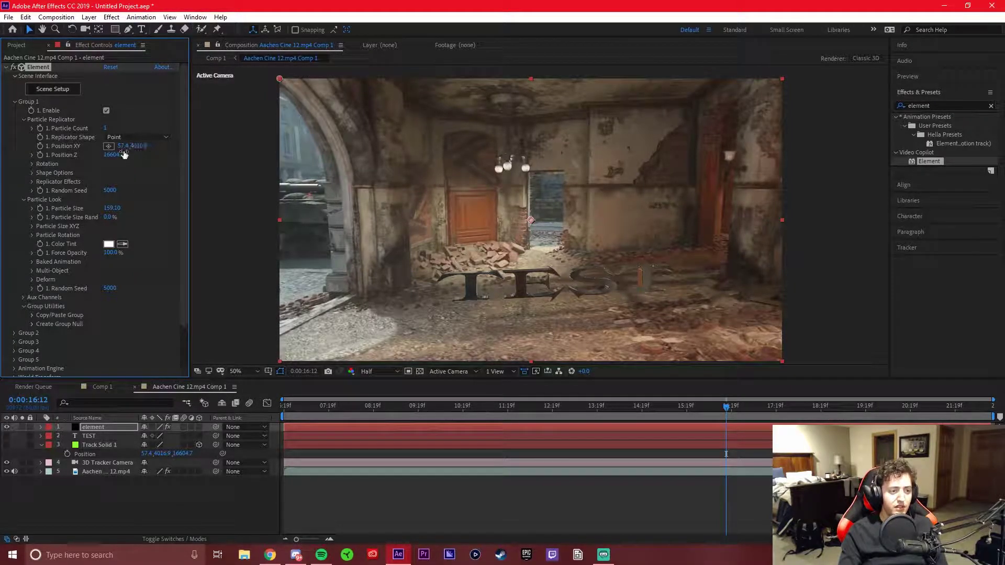
drag(144, 151, 59, 153)
mouse_move(144, 152)
mouse_down()
mouse_move(157, 150)
mouse_move(135, 150)
mouse_up()
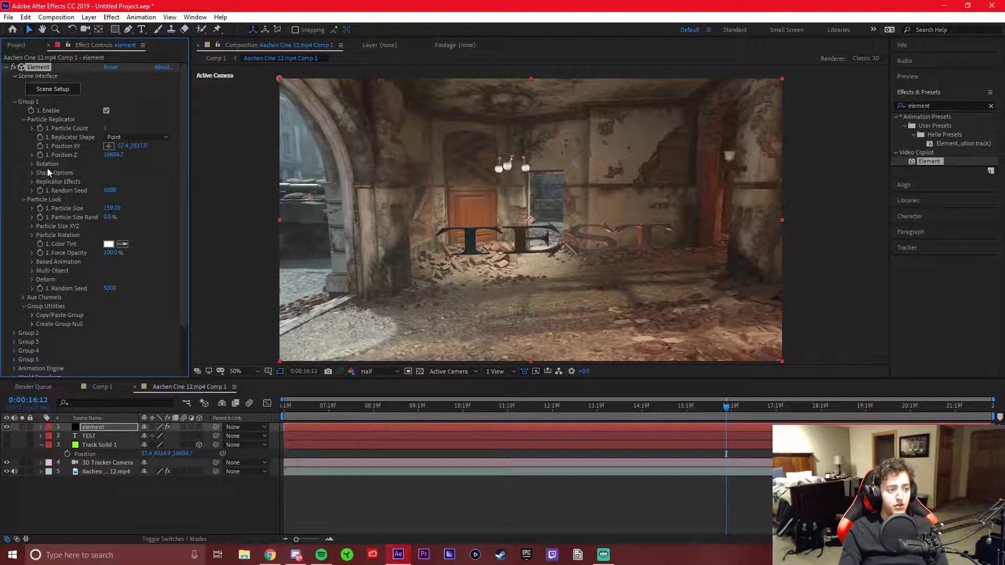
Step: Turn the 3D text by setting the Y Rotation in Group 1's Particle Replicator to 12°
click(31, 165)
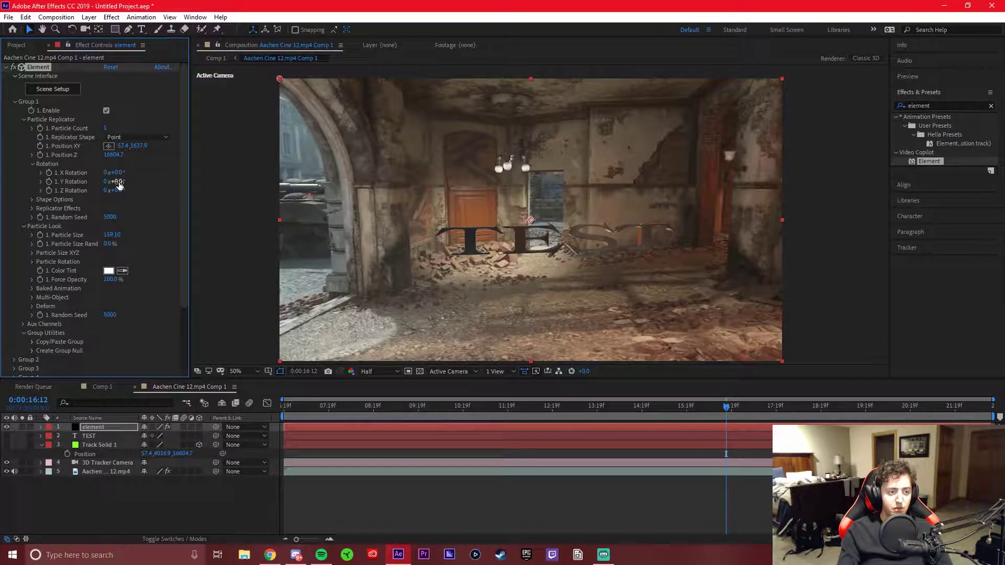
drag(120, 182, 126, 182)
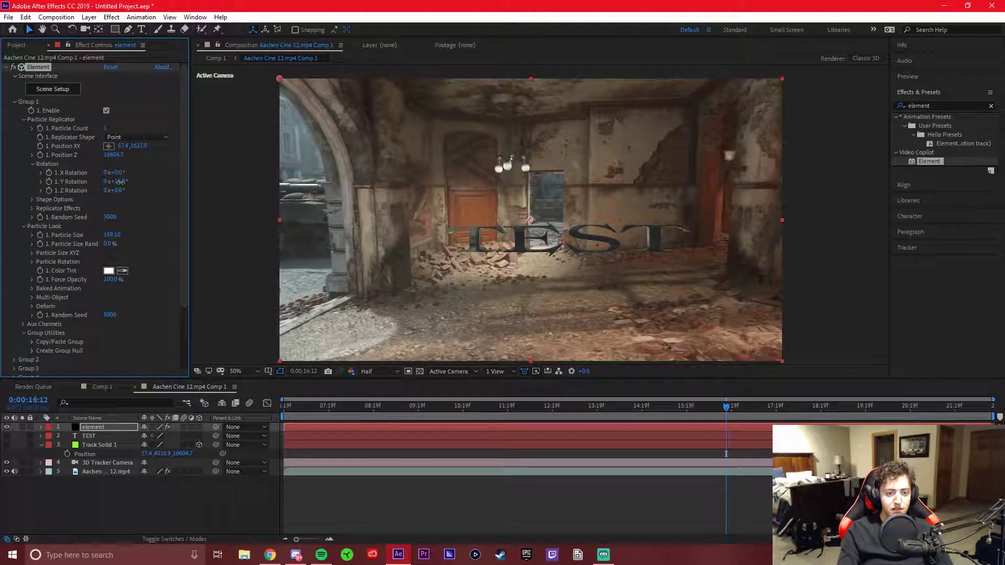
drag(121, 182, 120, 183)
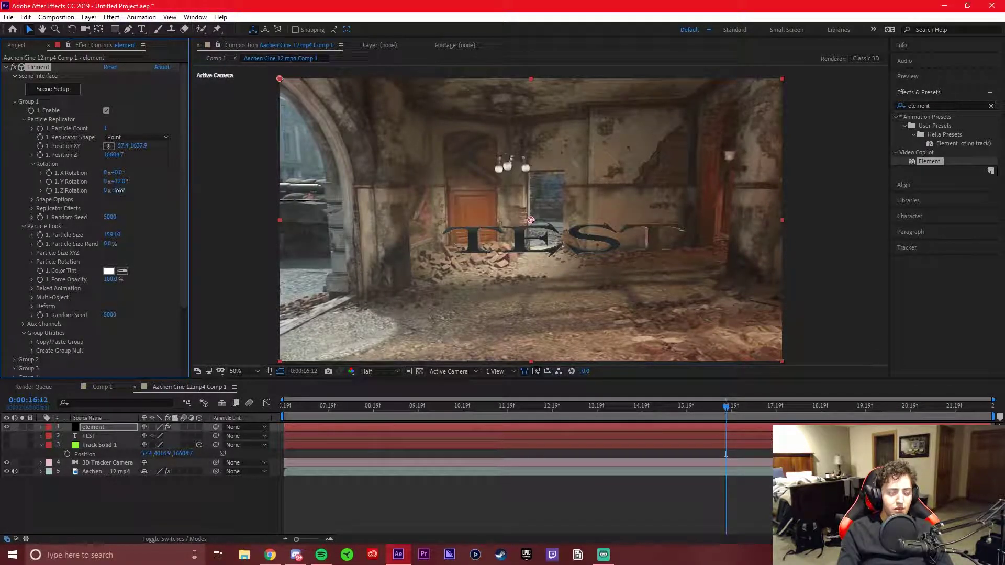
Step: Try out the Z and X Rotation of Group 1's Particle Replicator and return both to 0°
drag(119, 190, 116, 189)
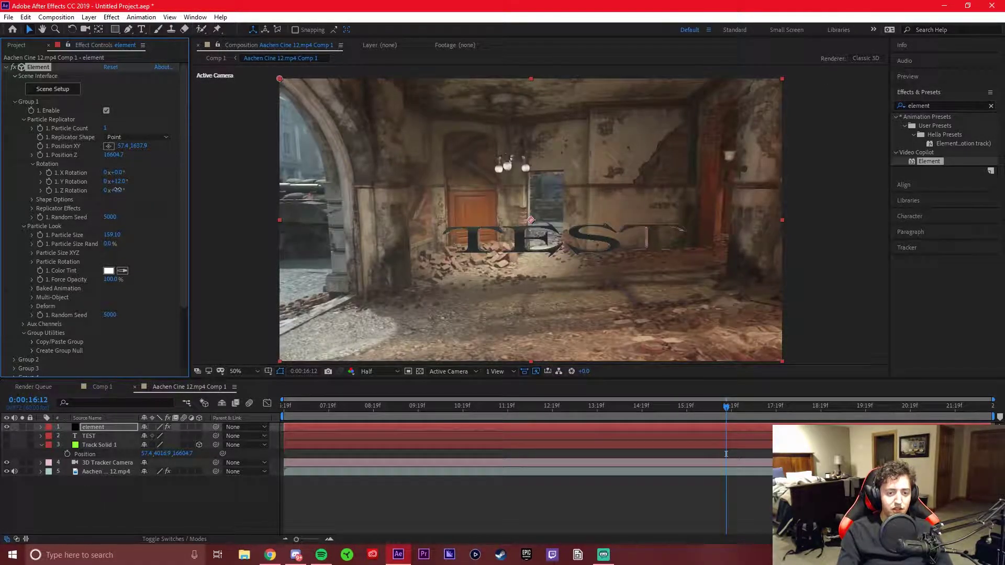
mouse_move(116, 190)
mouse_down()
mouse_move(134, 172)
mouse_move(122, 173)
mouse_up()
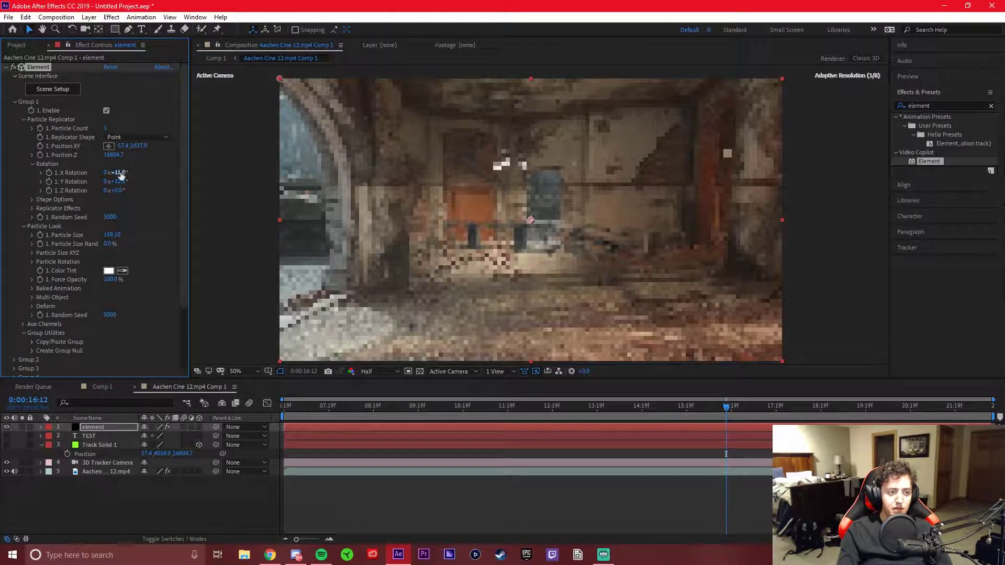
click(122, 173)
text(0)
key(Return)
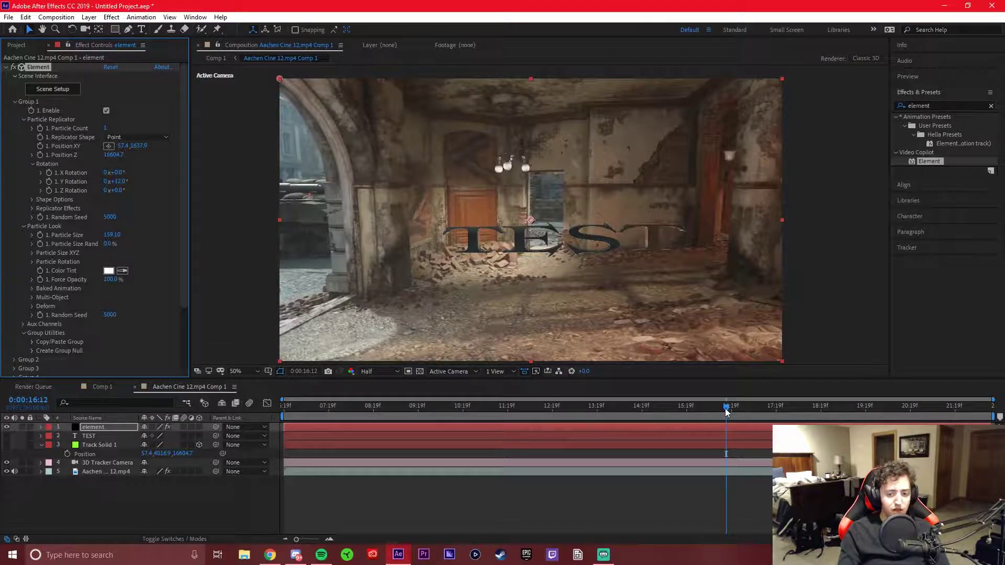
Step: Check the text's placement across the clip and enable Multi-Object in Group 1's Particle Look
drag(727, 407, 174, 422)
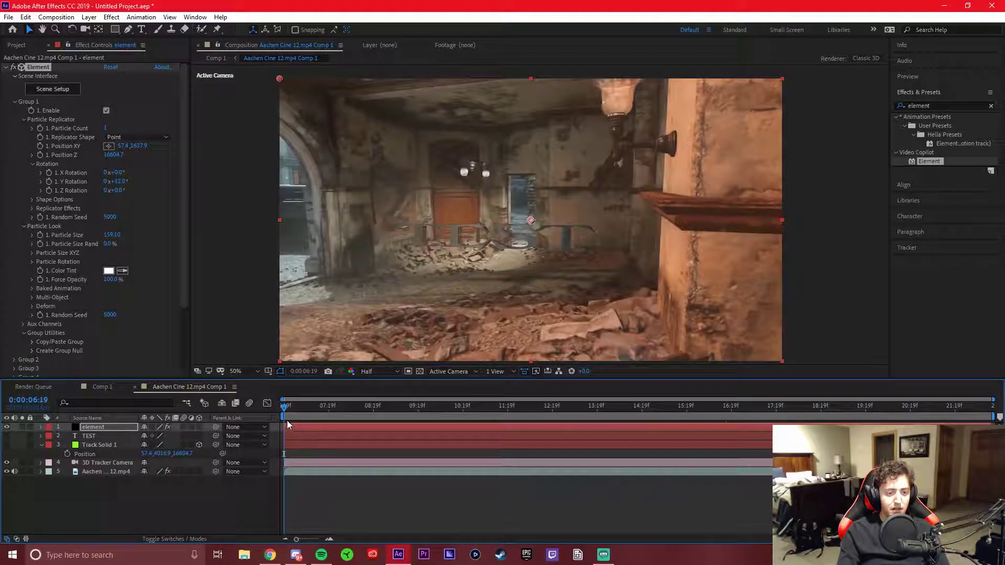
drag(285, 407, 606, 424)
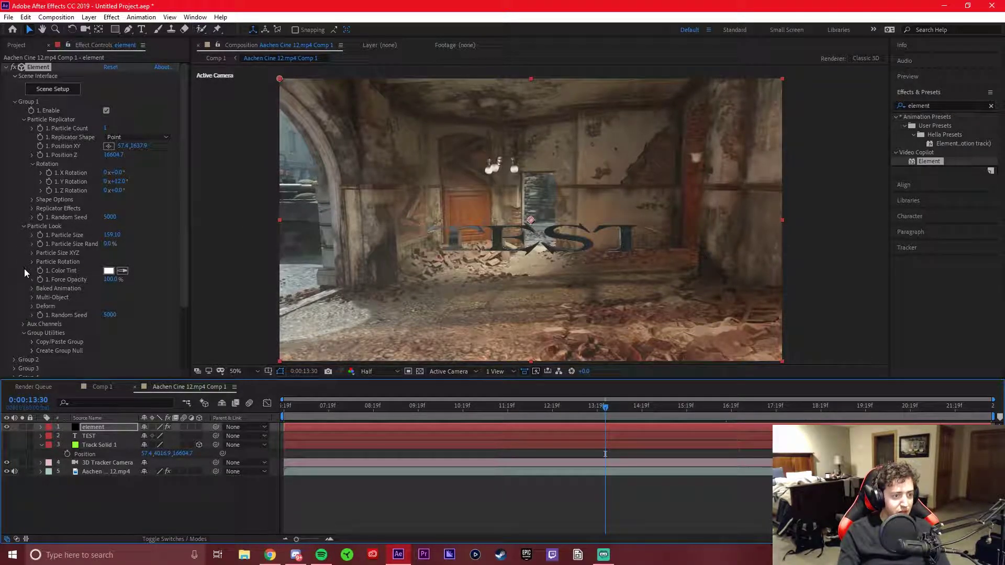
click(31, 298)
click(106, 306)
scroll(108, 308, down, 5)
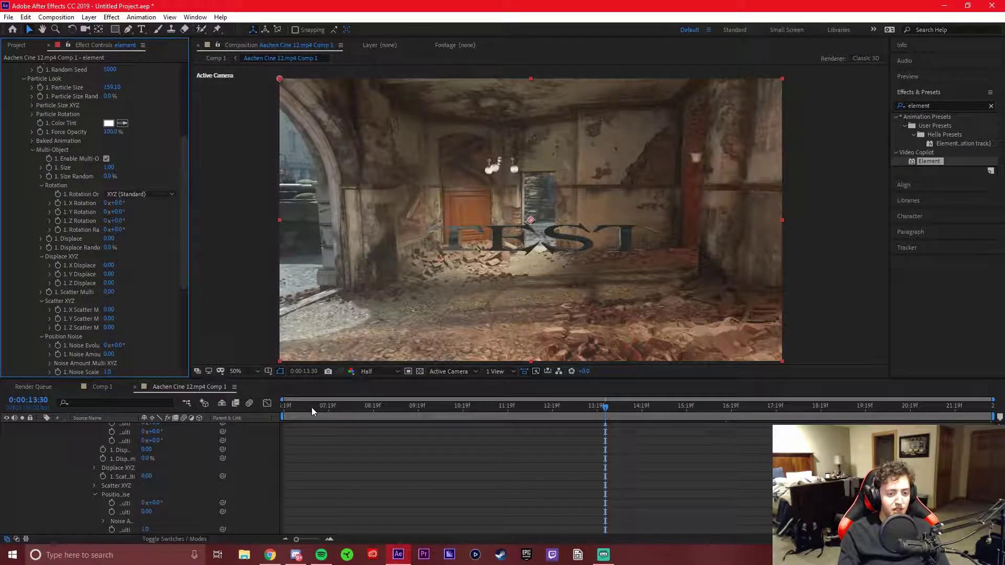
Step: At the start of the composition, 0:00:06:19, keyframe the Multi-Object Rotation Random of Group 1 at 32°
click(601, 408)
drag(556, 411, 202, 406)
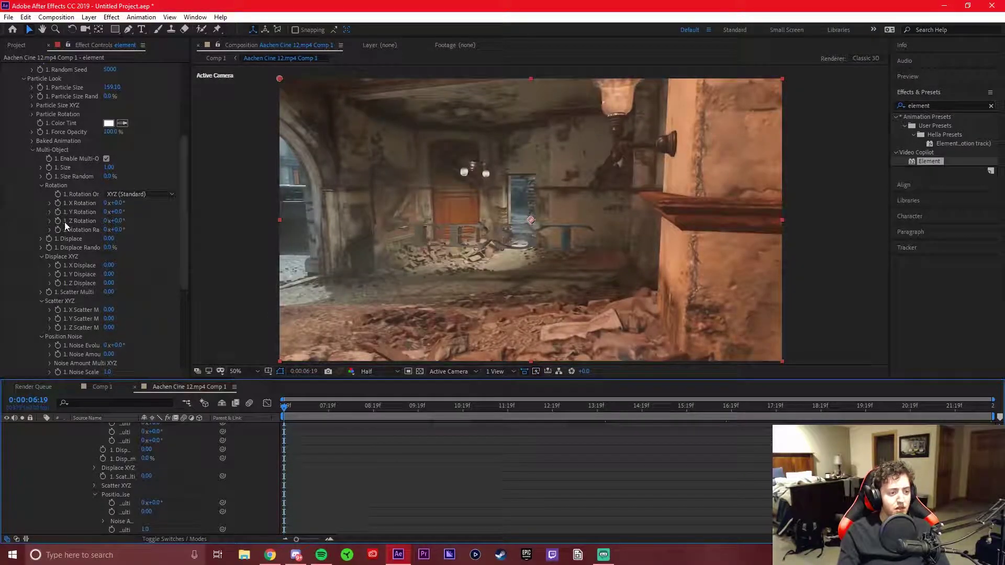
click(57, 230)
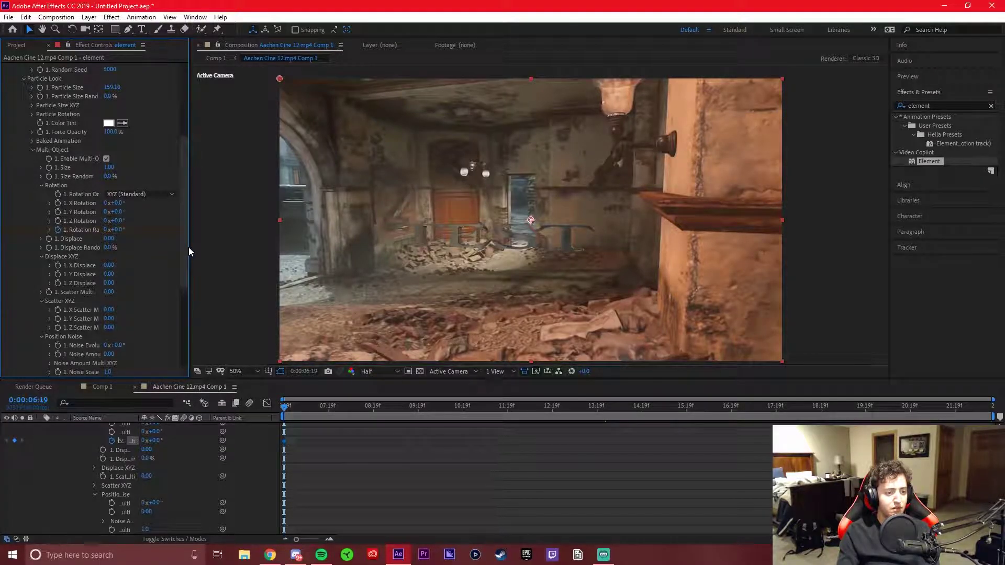
mouse_move(190, 247)
mouse_down()
mouse_move(306, 247)
mouse_move(190, 247)
mouse_up()
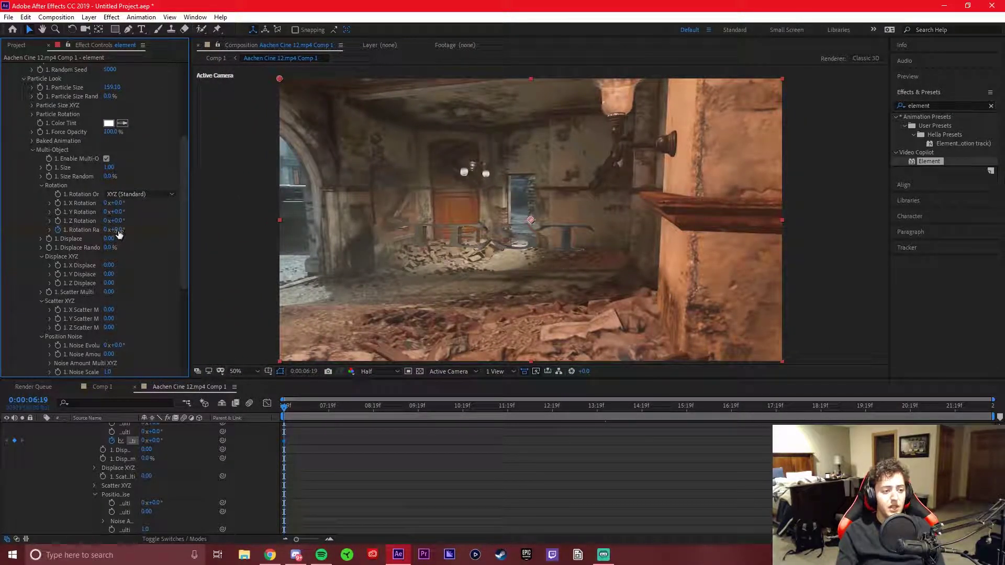
drag(117, 230, 141, 227)
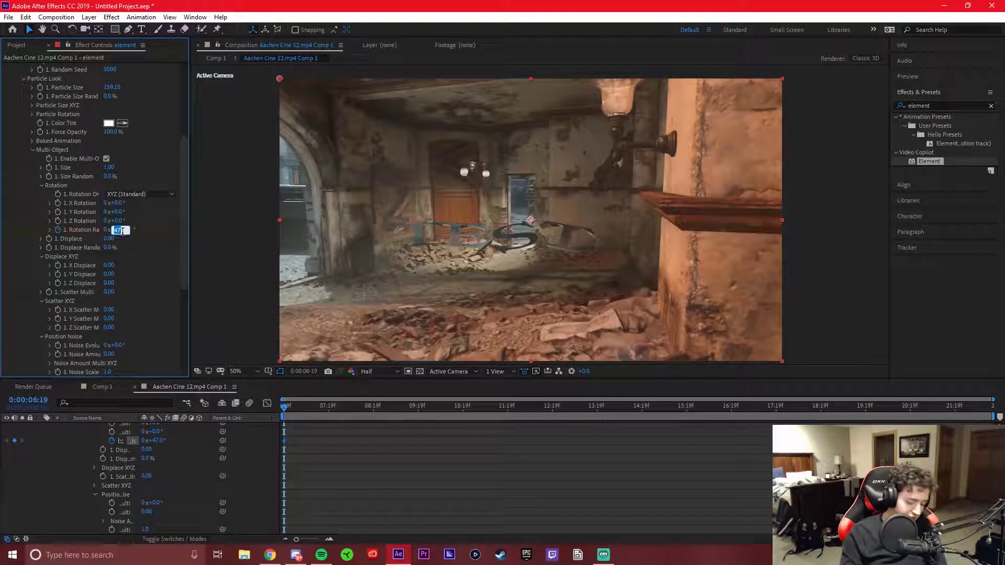
key(Return)
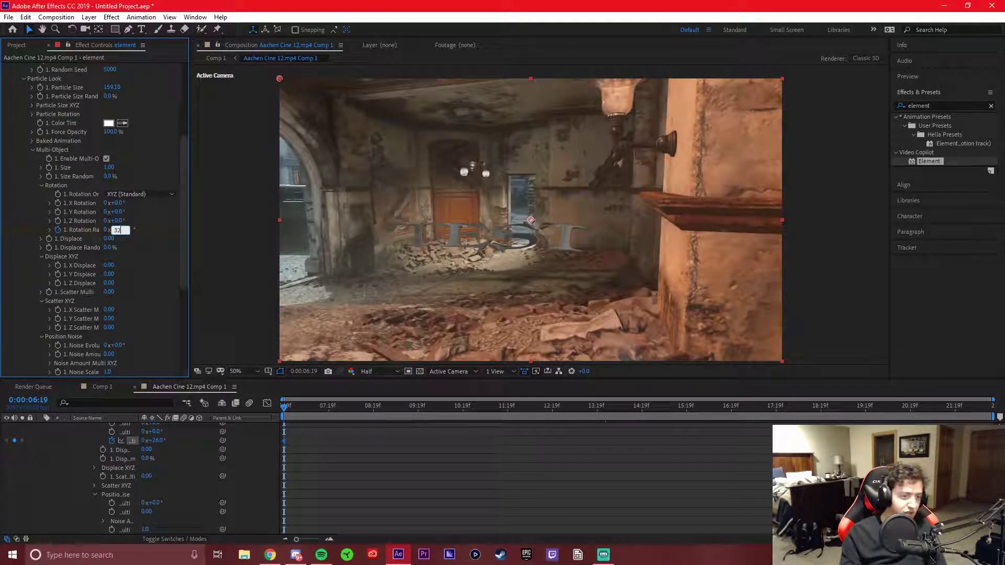
key(Return)
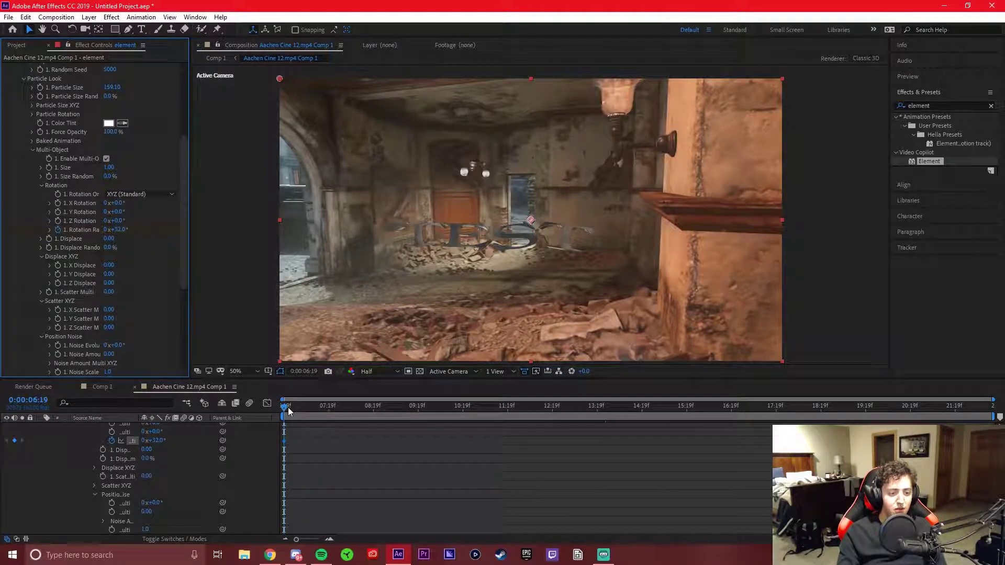
Step: Try a second Rotation Random keyframe of 0° at 0:00:13:56
drag(284, 406, 991, 412)
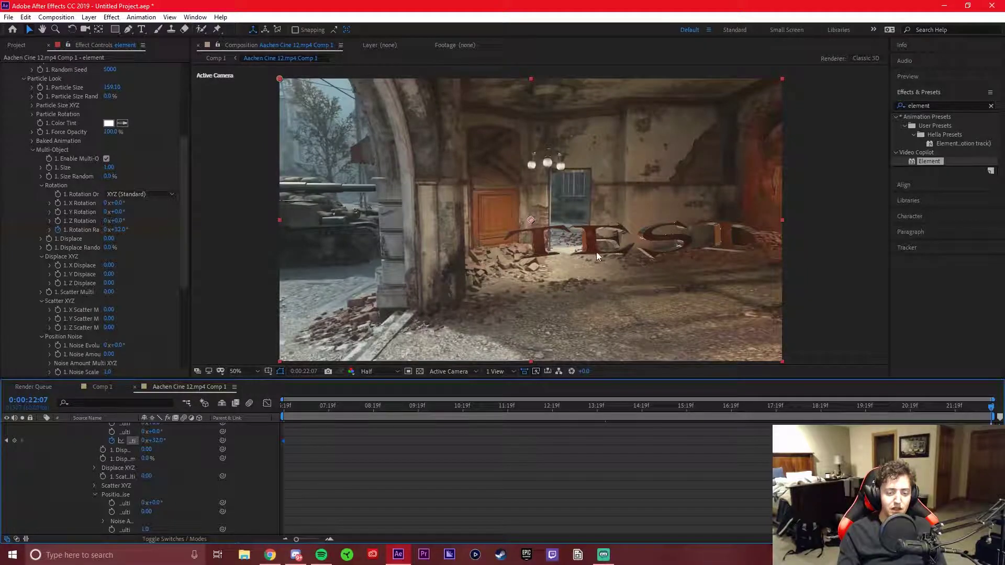
drag(618, 417, 624, 417)
click(116, 229)
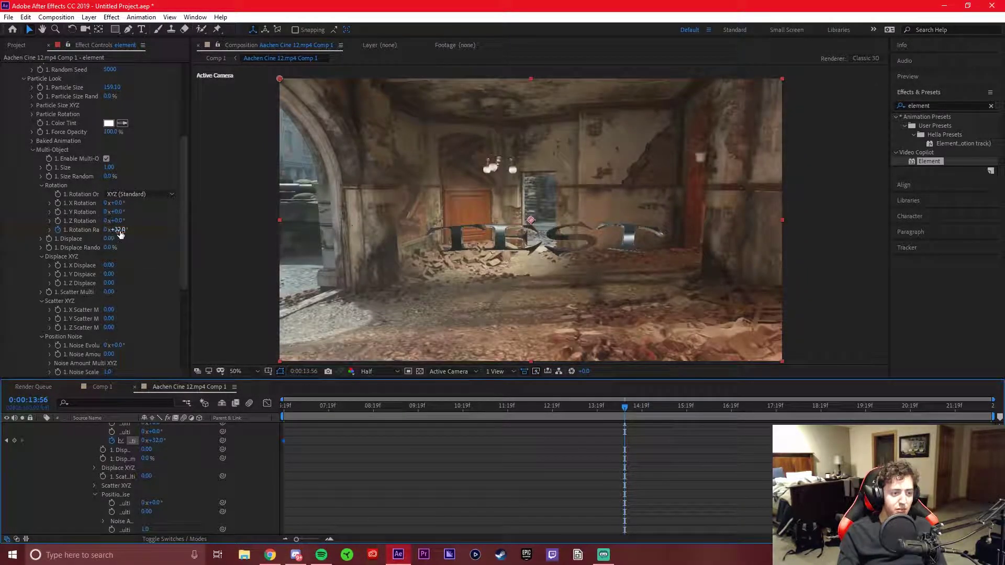
text(0)
key(Return)
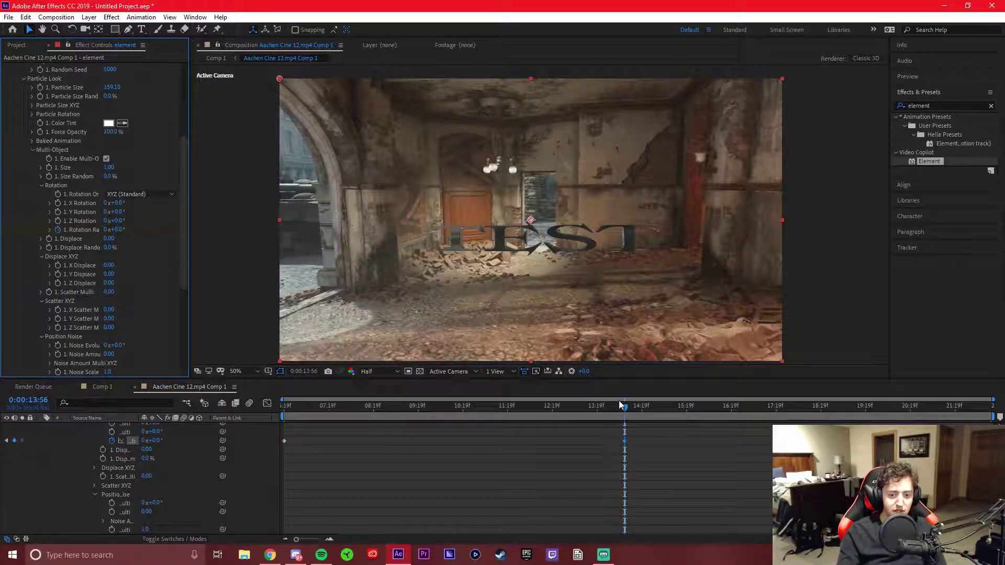
Step: Delete the 0° Rotation Random keyframe and add one of -46° at the end of the composition, 0:00:22:07
drag(624, 407, 995, 420)
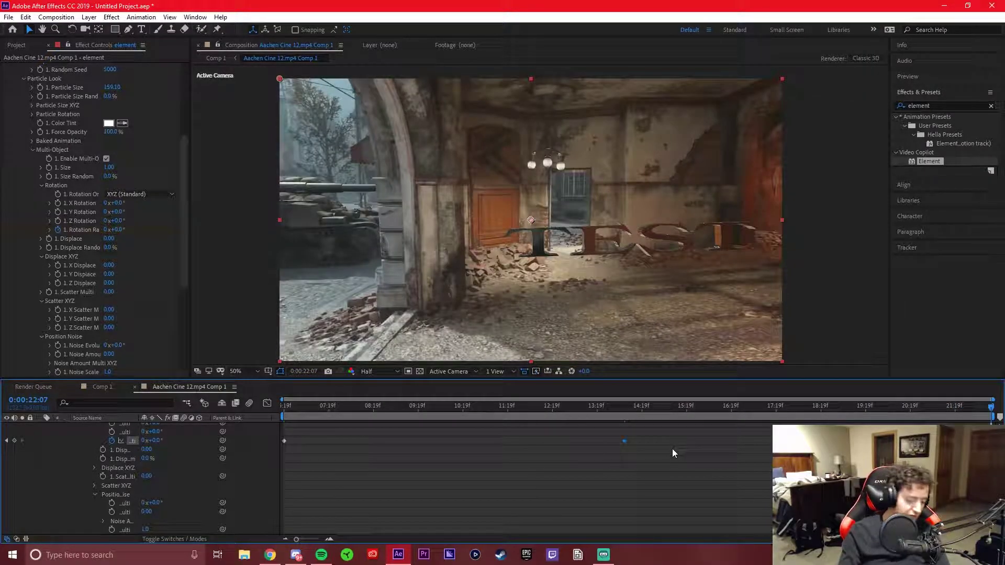
key(Delete)
click(118, 230)
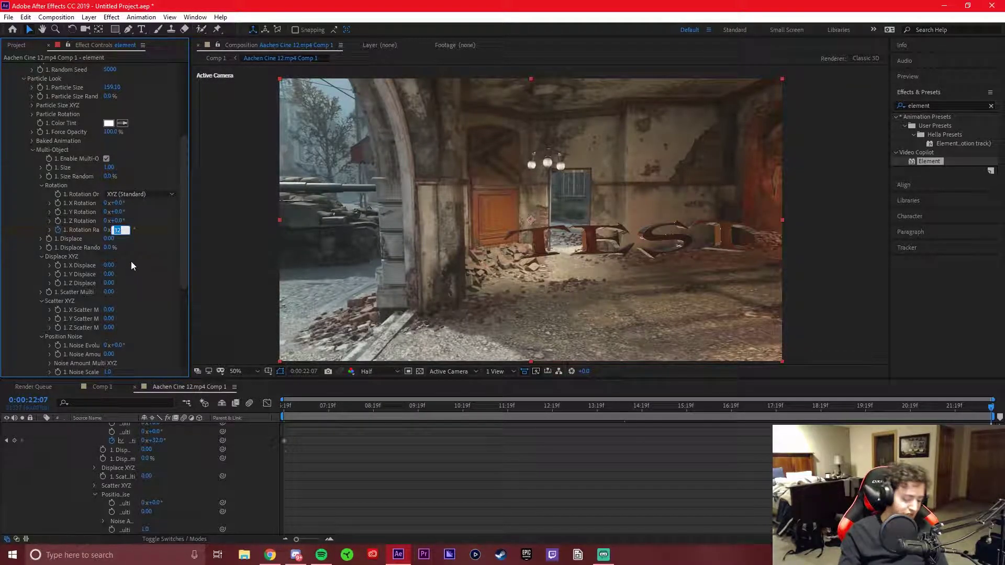
text(-)
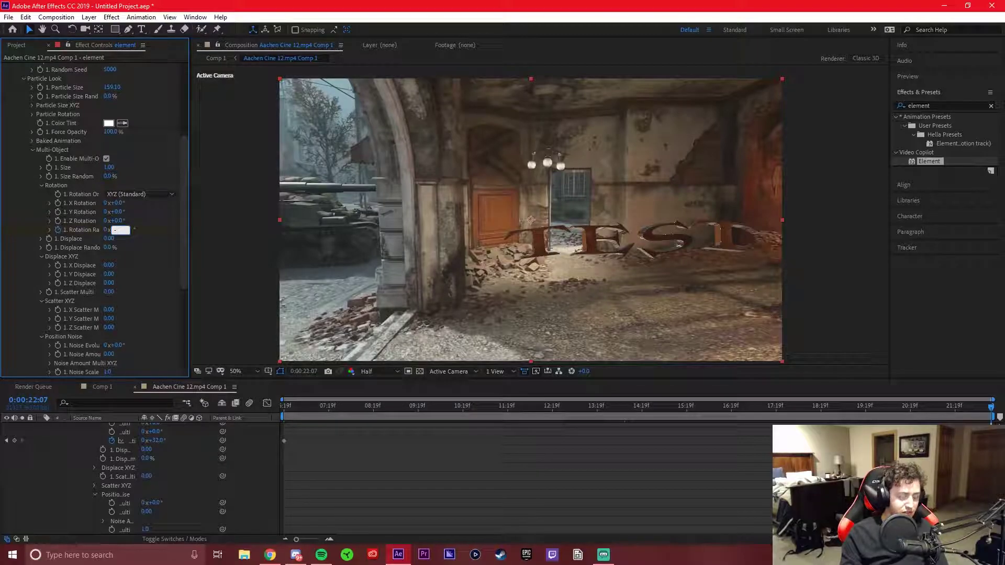
text(60)
key(Return)
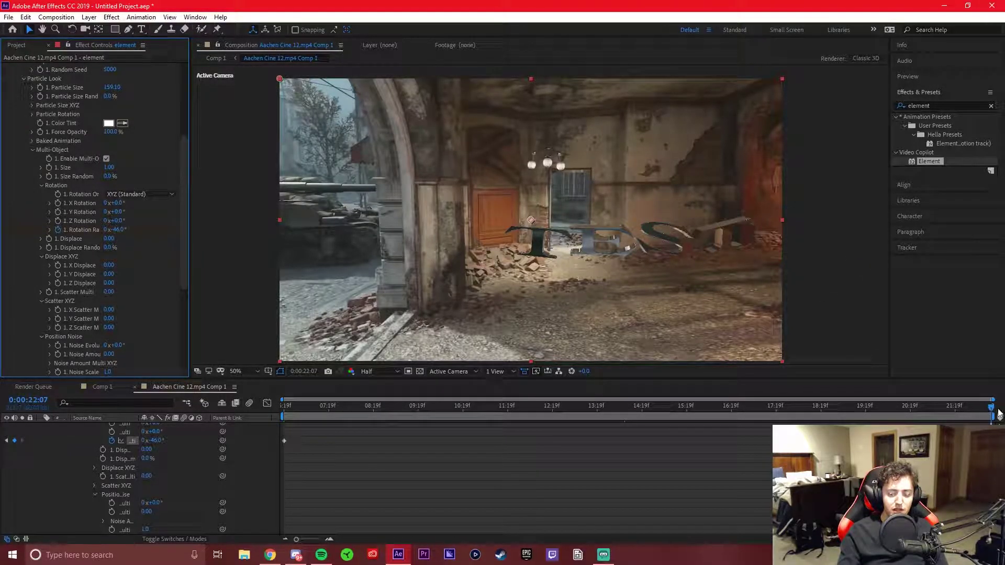
Step: Apply Easy Ease to both Rotation Random keyframes
mouse_move(999, 414)
mouse_down()
mouse_move(598, 410)
mouse_move(987, 407)
mouse_up()
drag(281, 448, 838, 429)
key(F9)
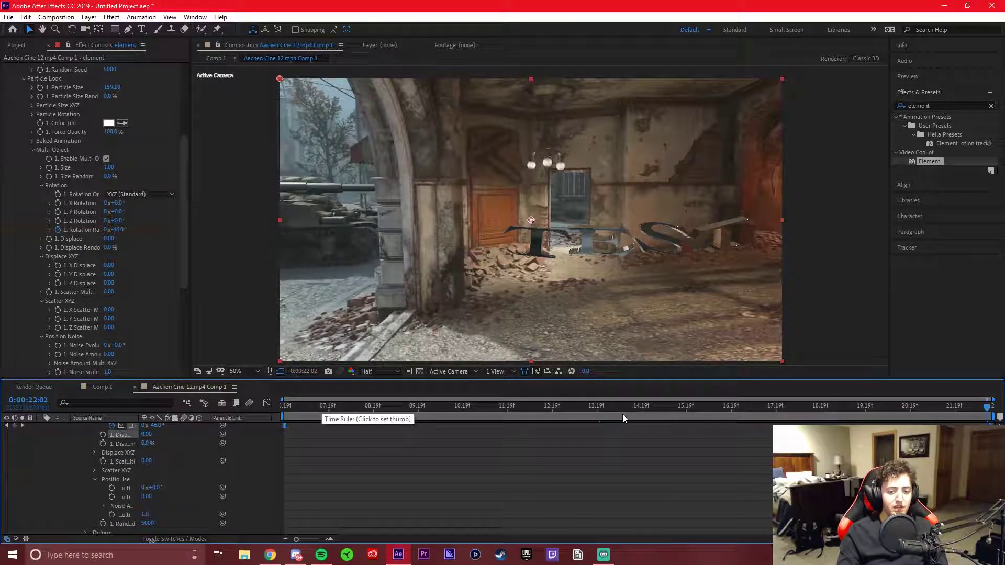
Step: Inspect the text's edges up close around 0:00:12:38 and set Multisampling in the Element effect's Output settings to 32
click(567, 407)
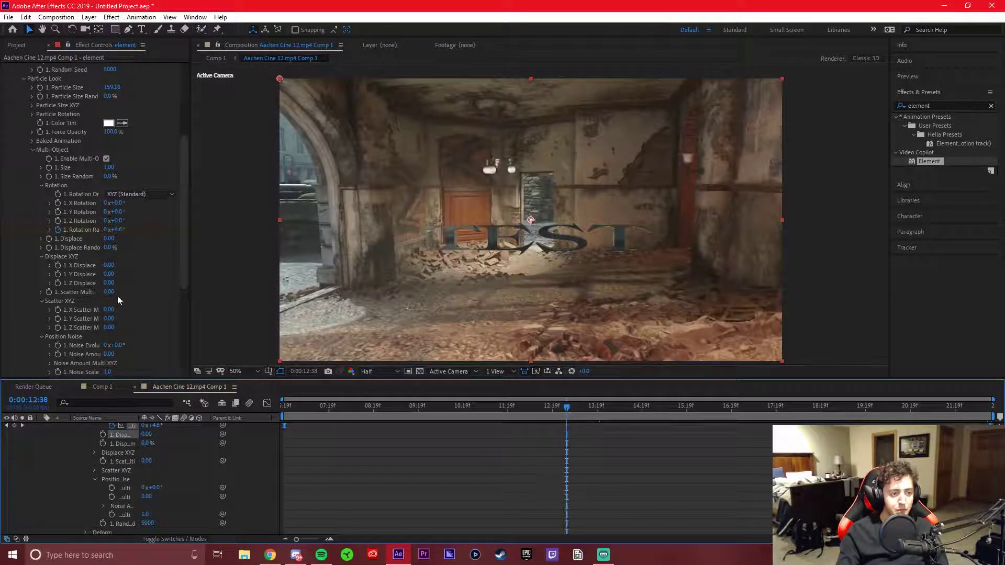
scroll(522, 250, up, 1)
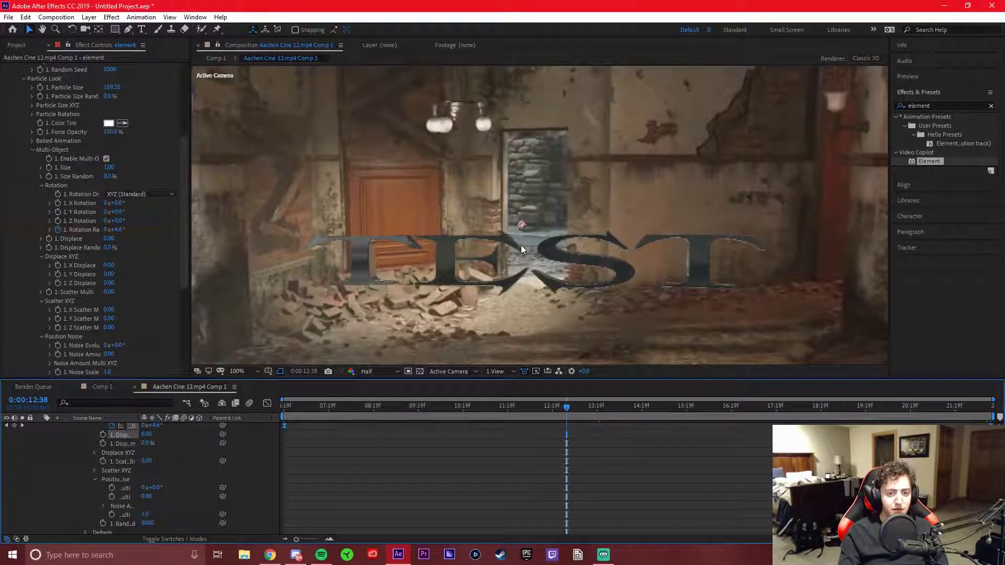
scroll(524, 304, up, 1)
scroll(524, 304, down, 1)
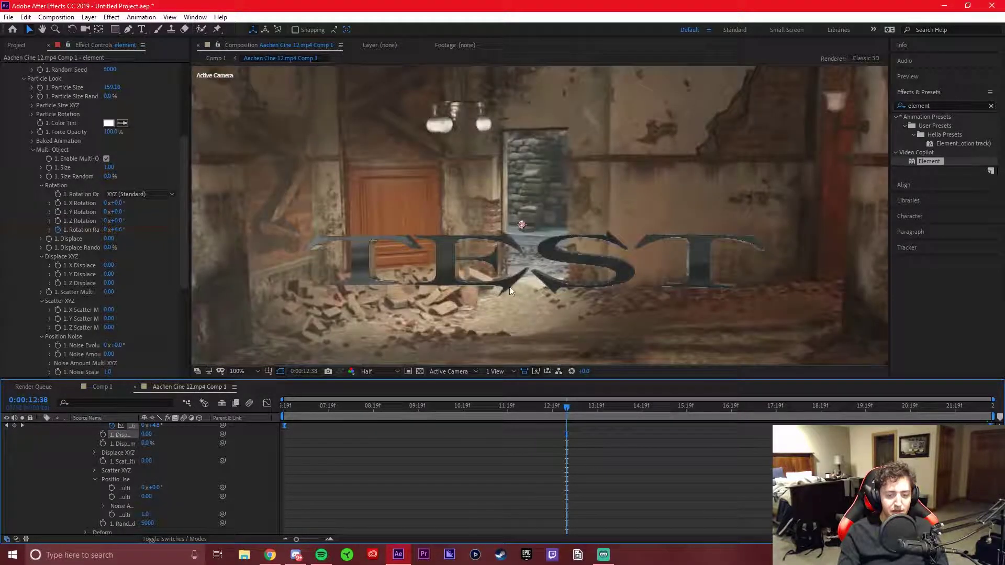
scroll(58, 187, up, 3)
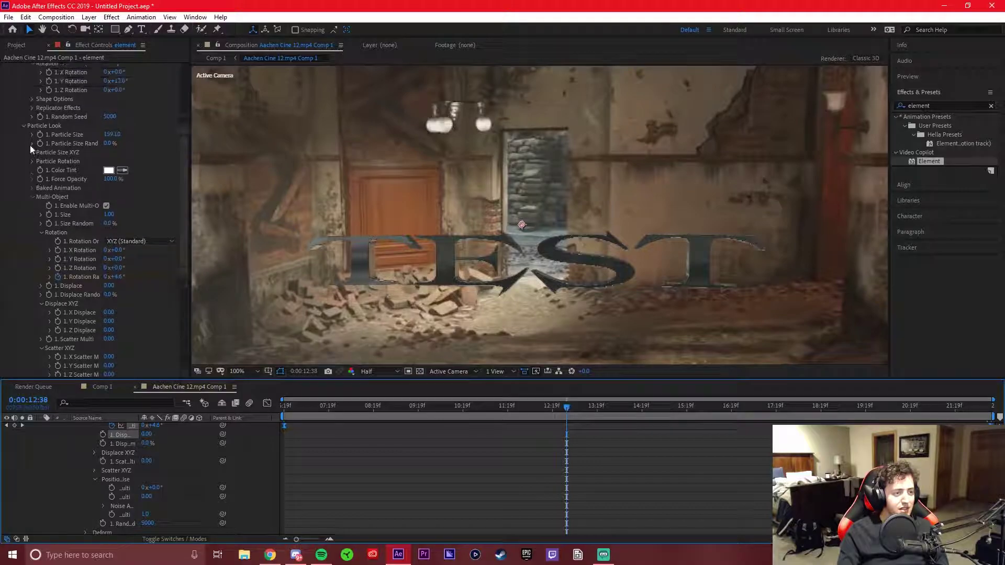
scroll(25, 146, up, 1)
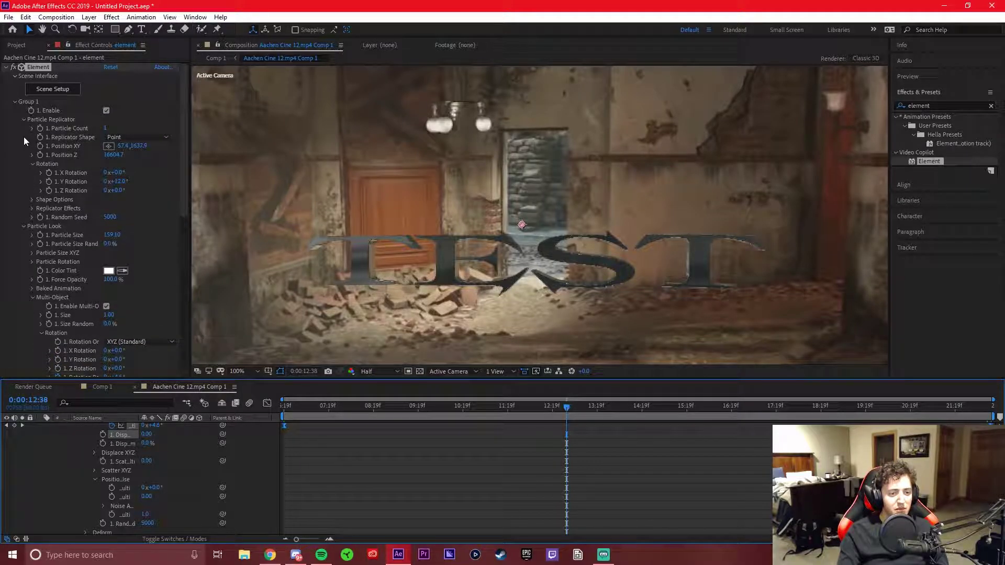
click(14, 101)
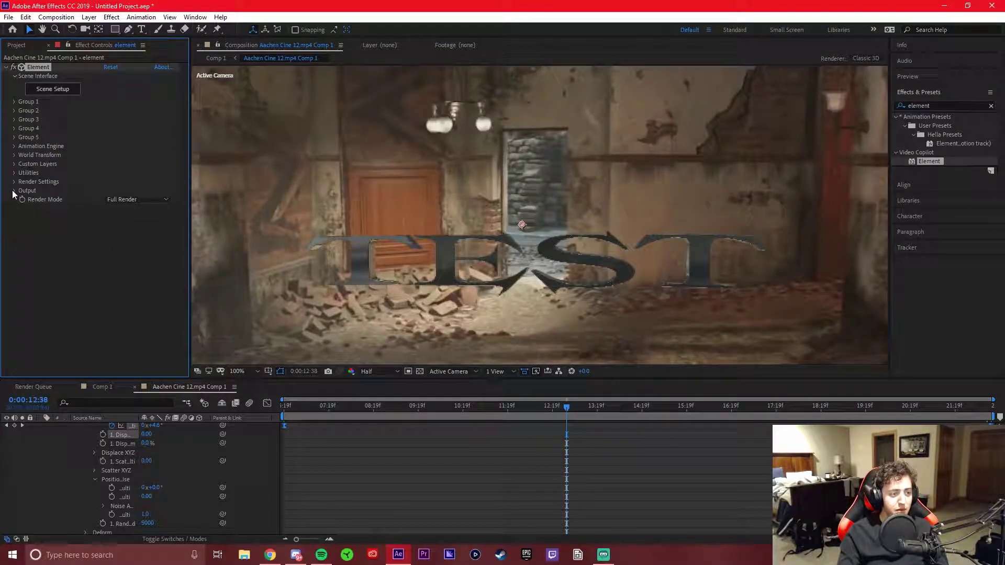
click(14, 191)
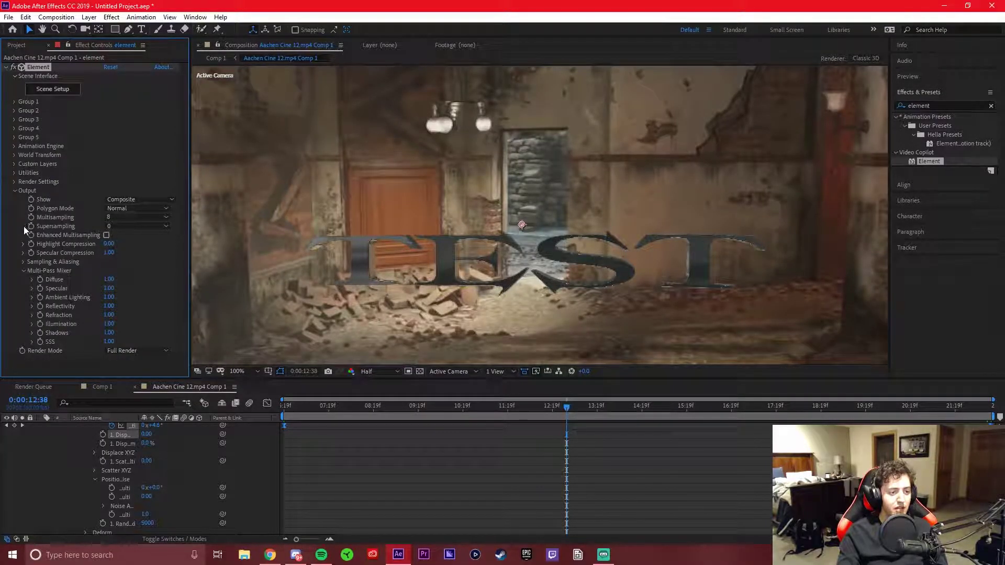
click(132, 216)
click(124, 298)
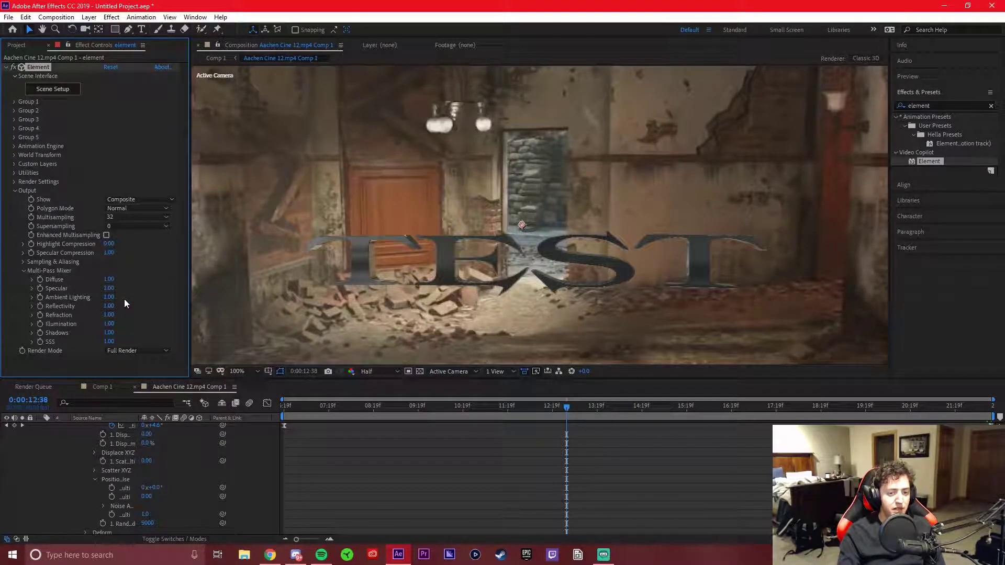
Step: Set the Element output's Supersampling to 8 and enable Enhanced Multisampling, checking the smoother text in the composition
click(148, 232)
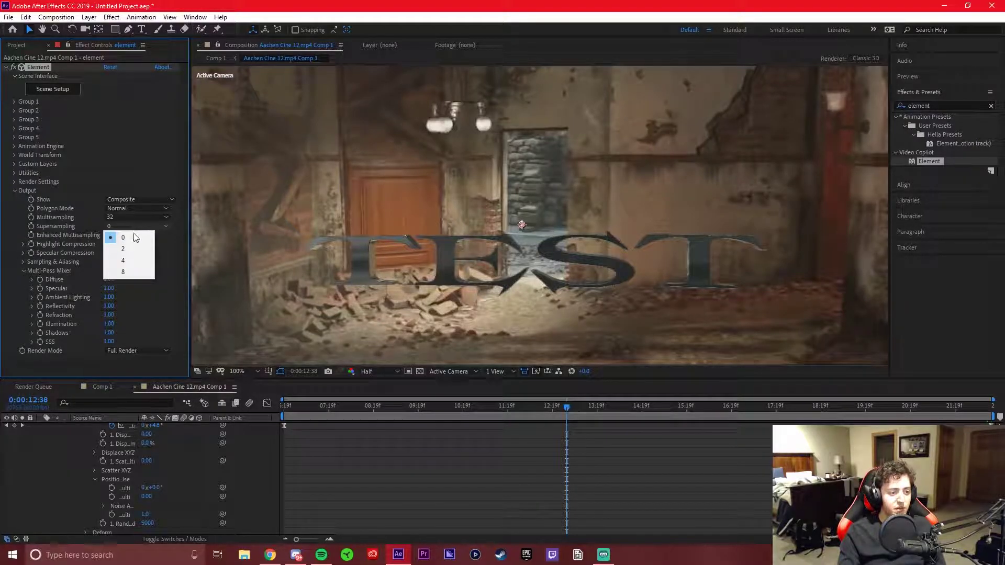
click(132, 272)
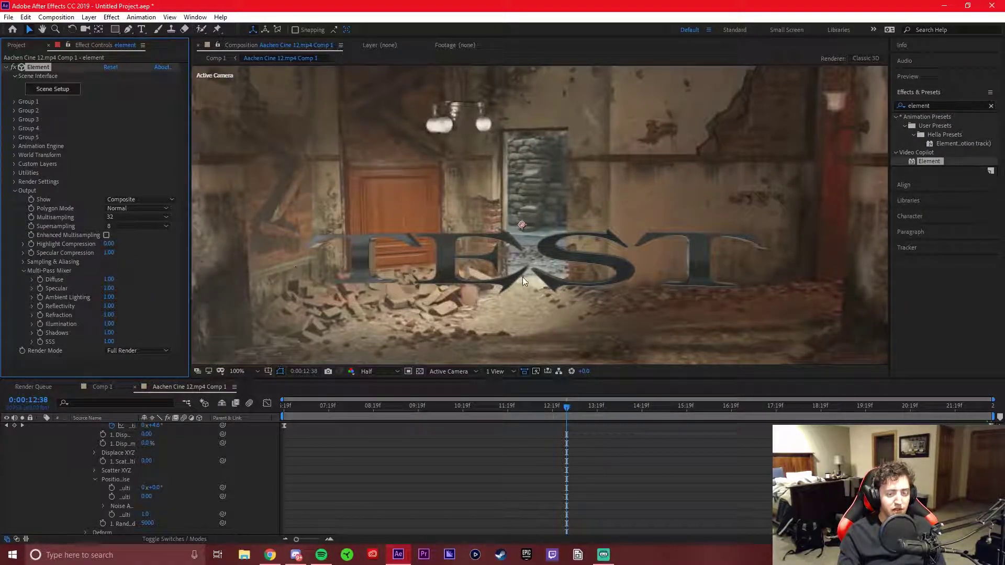
click(106, 236)
scroll(515, 276, up, 2)
scroll(518, 274, down, 4)
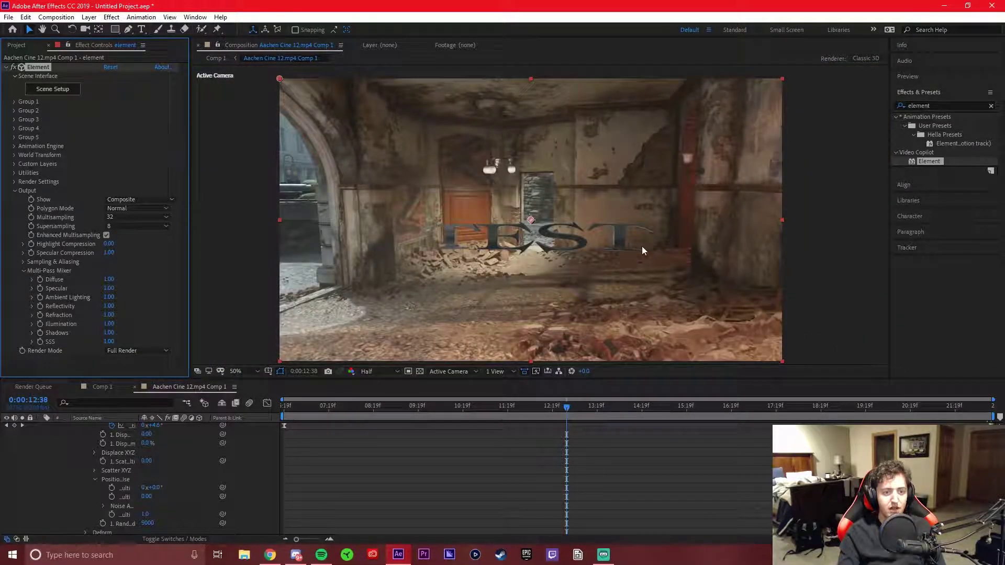
mouse_move(573, 406)
mouse_down()
mouse_move(629, 405)
mouse_move(567, 409)
mouse_up()
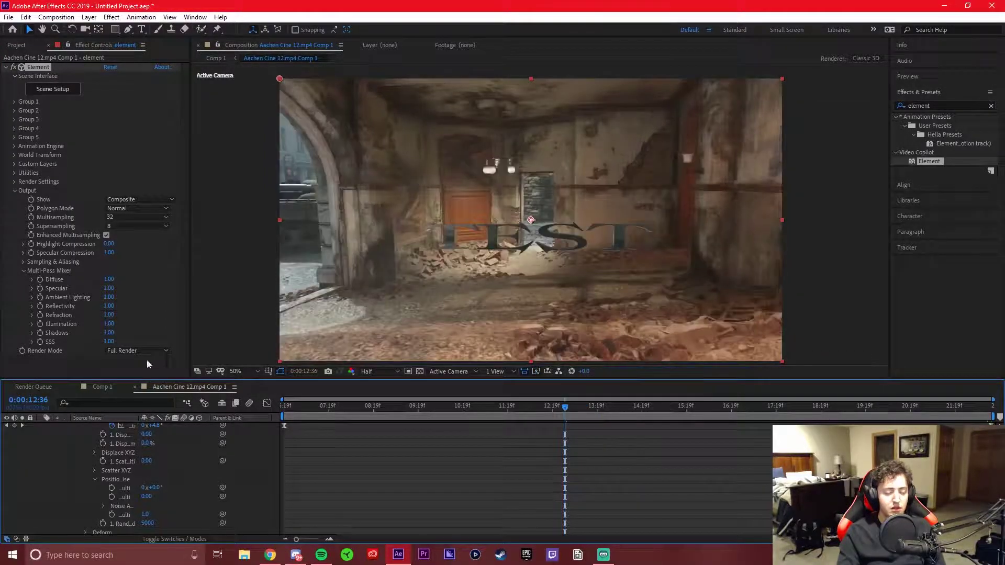
Step: Enable ambient occlusion in the Element effect's Render Settings, with SSAO Intensity at 50 and SSAO Radius at 20
click(15, 191)
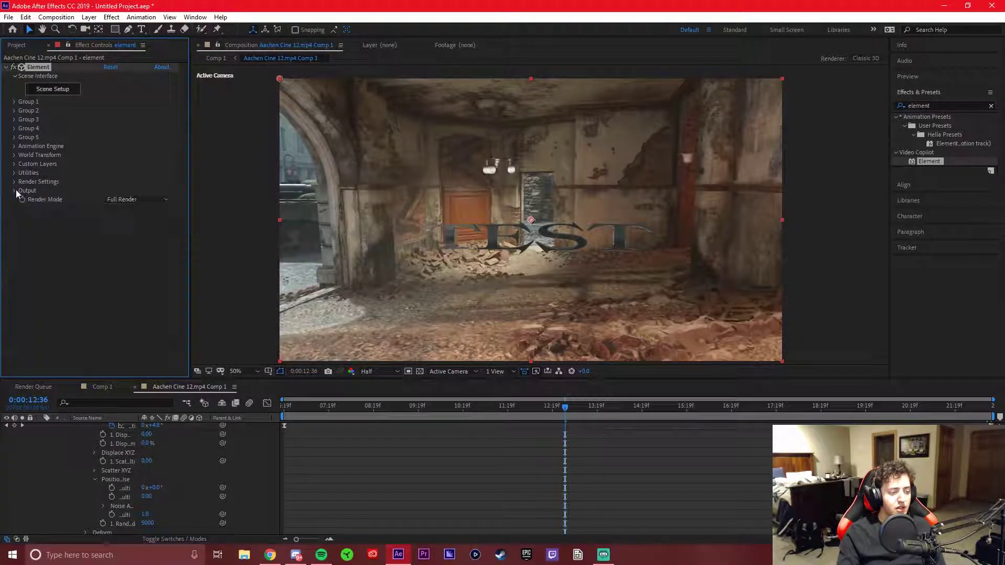
click(14, 182)
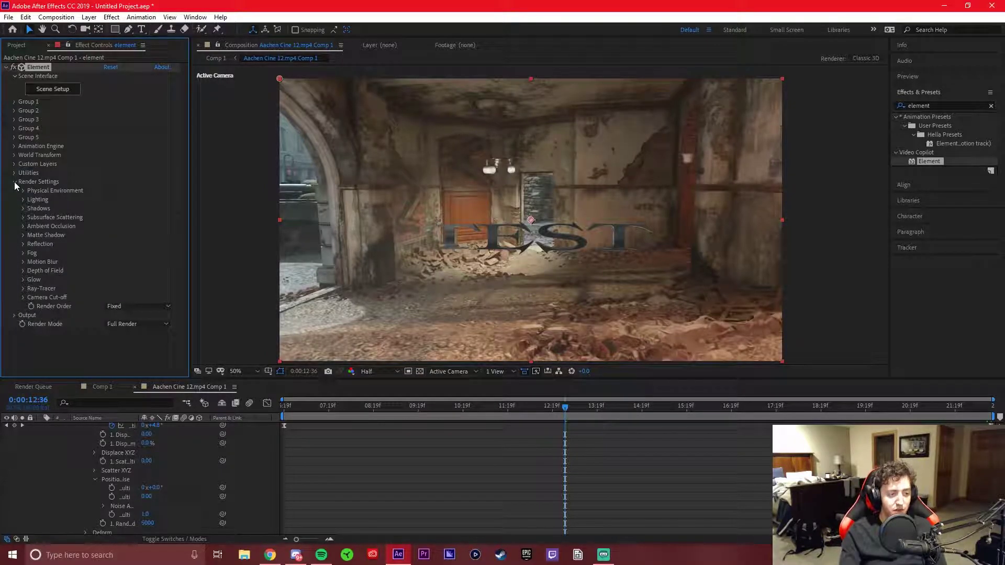
click(23, 227)
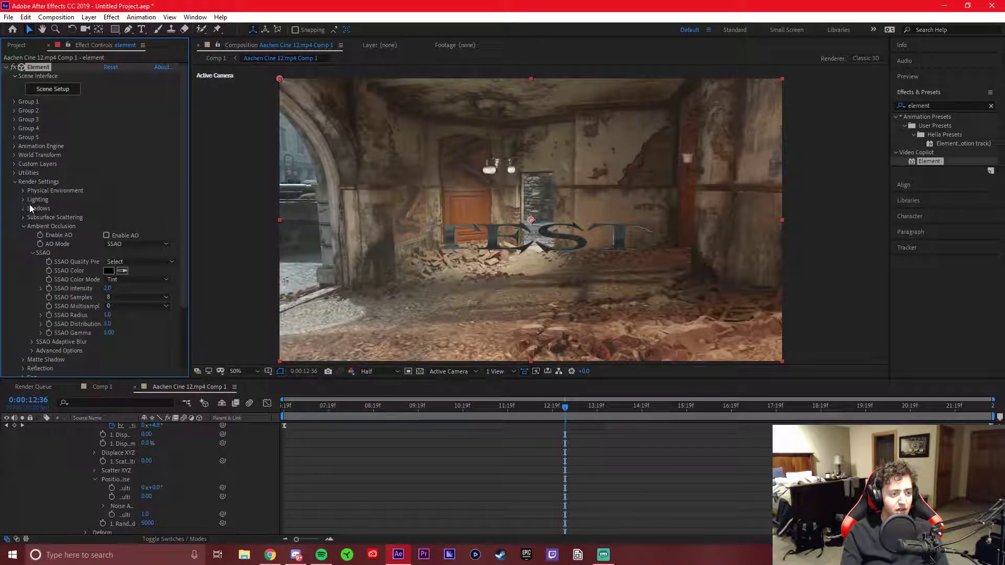
click(107, 236)
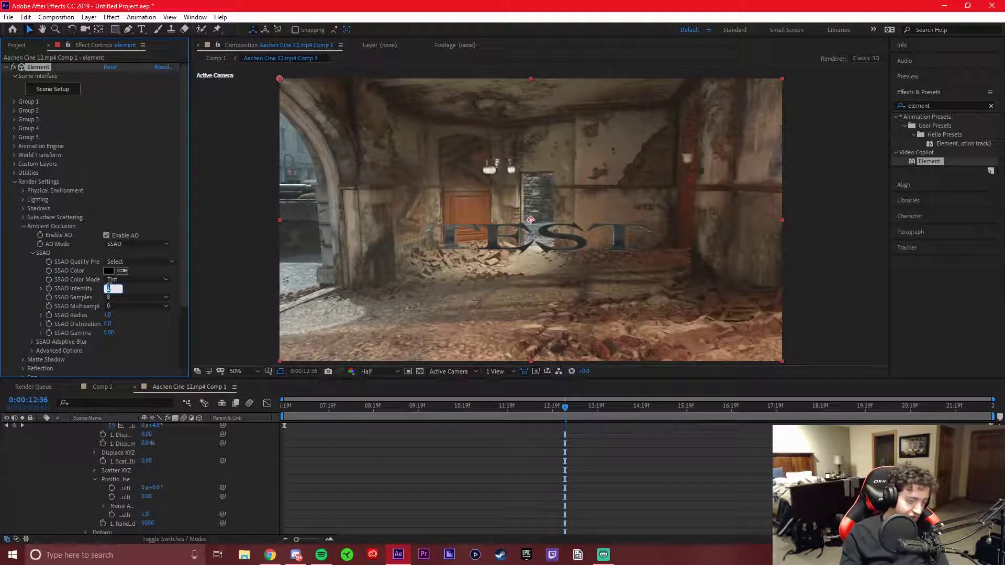
key(Return)
click(107, 316)
text(50)
key(Return)
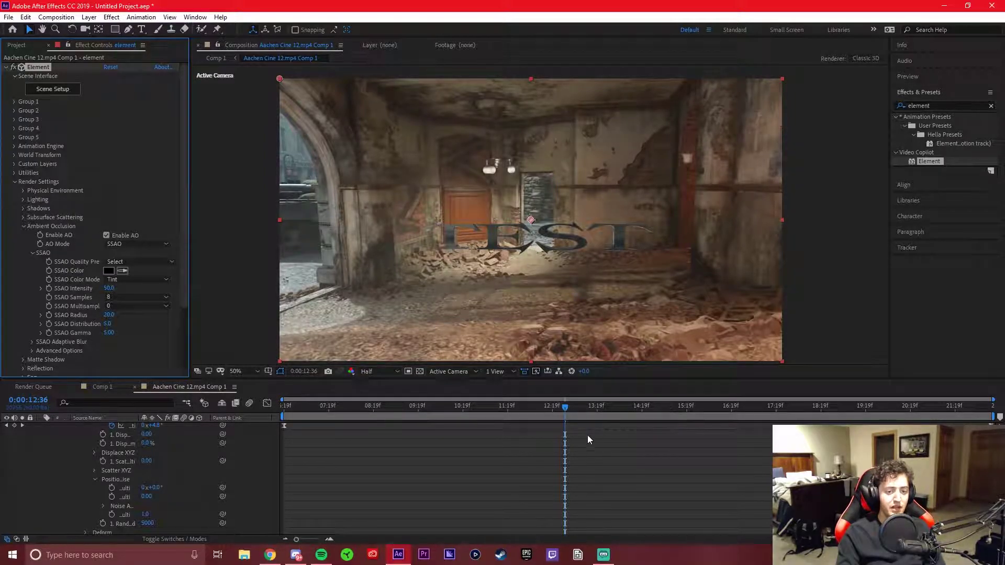
click(14, 182)
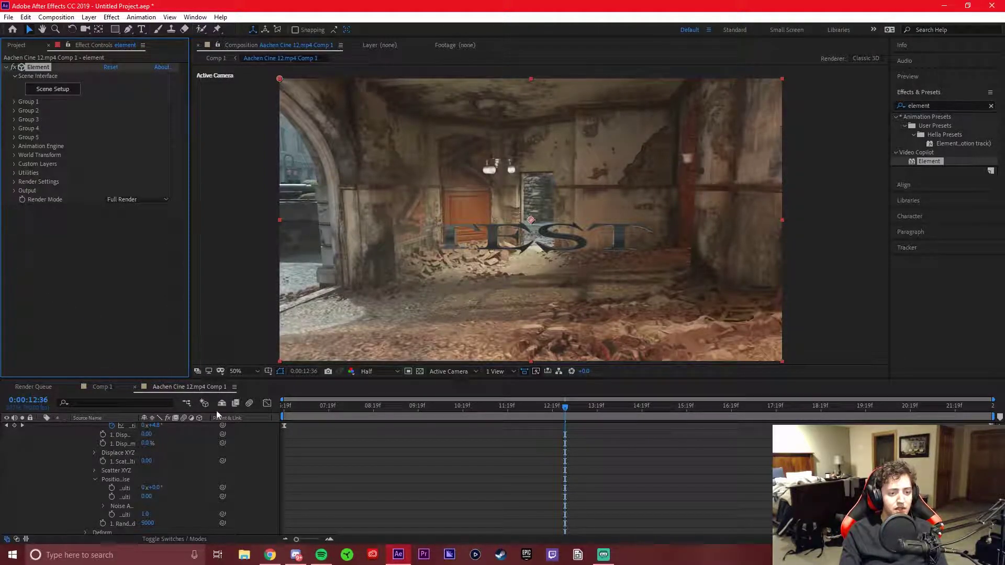
Step: Preview the tracked text animation in Comp 1 and scrub from its start to about 0:00:15:19
click(102, 386)
click(303, 408)
key(space)
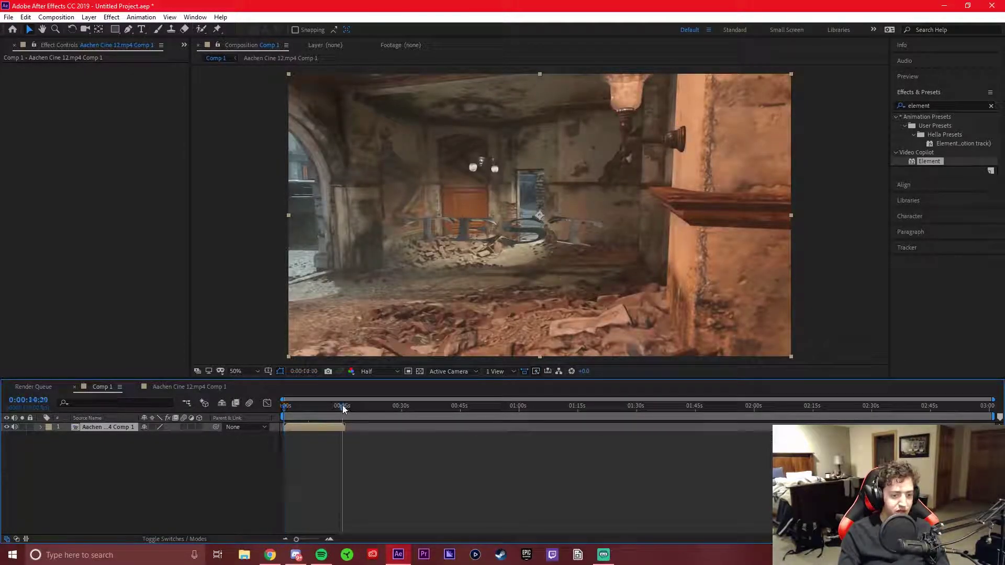
click(344, 406)
scroll(347, 441, up, 4)
scroll(375, 435, up, 3)
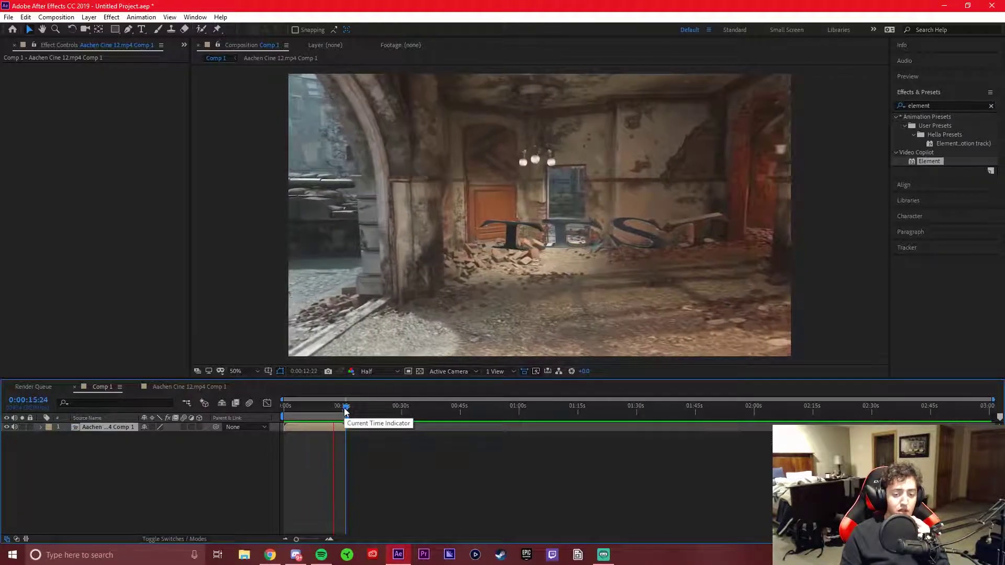
drag(345, 409, 260, 421)
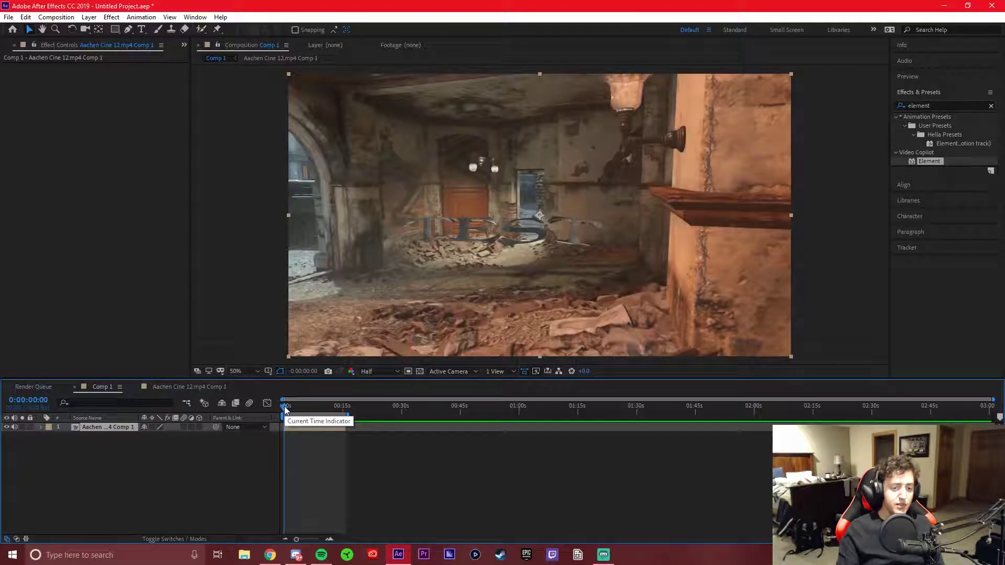
drag(287, 407, 346, 408)
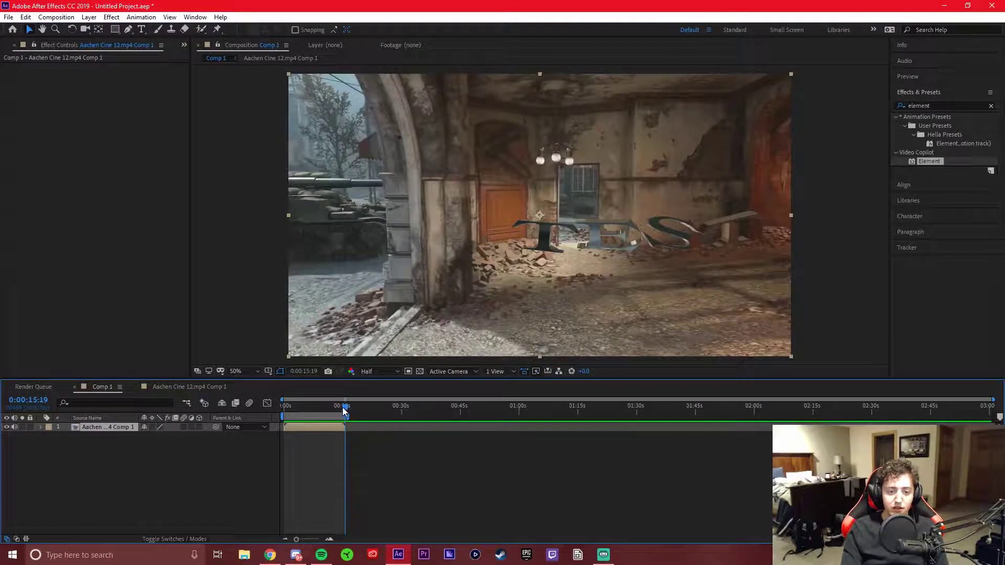